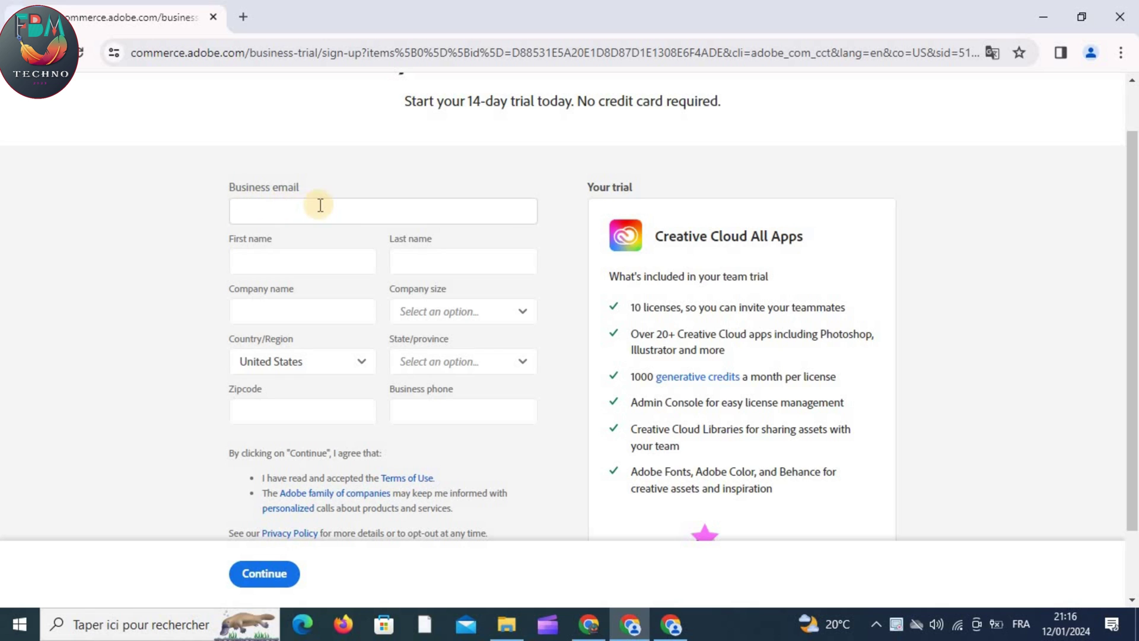
click(323, 206)
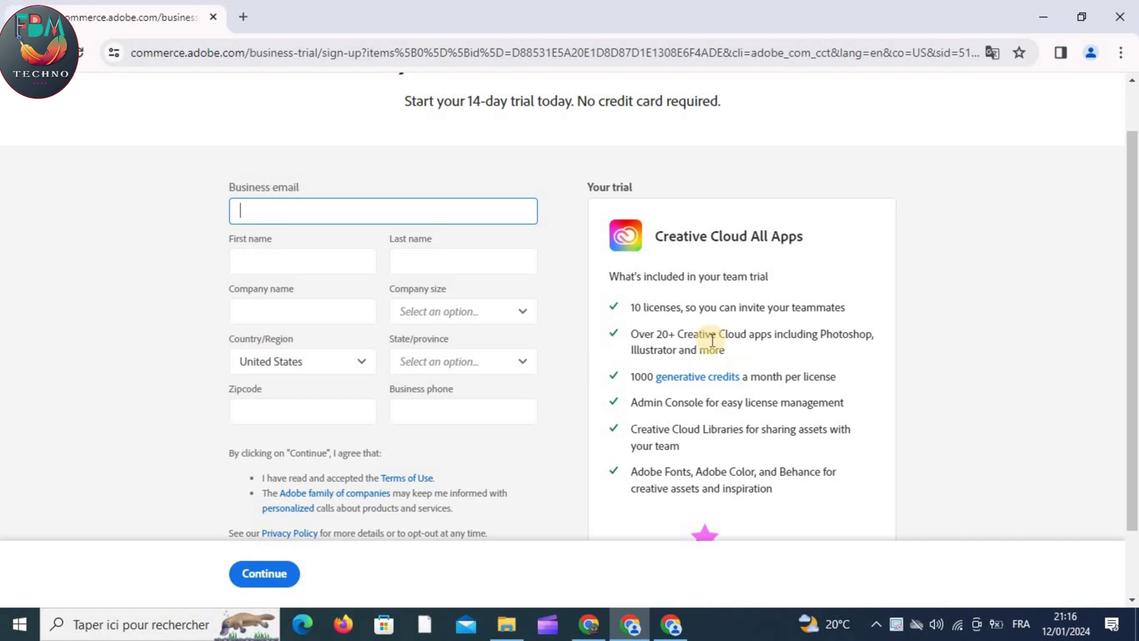
scroll(674, 448, down, 2)
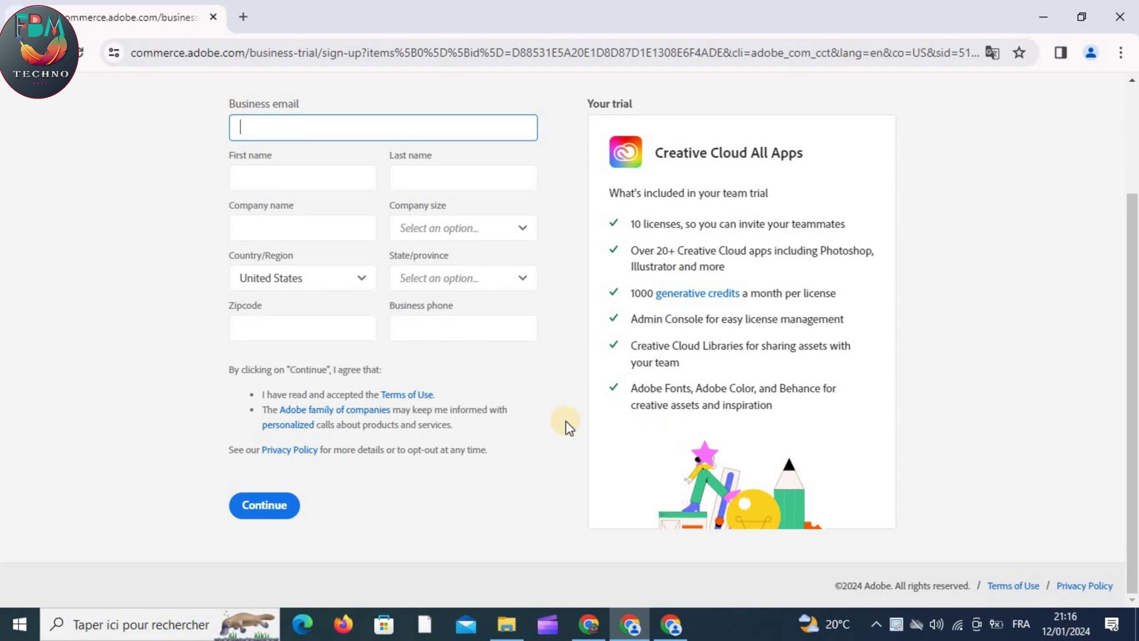
scroll(362, 336, up, 2)
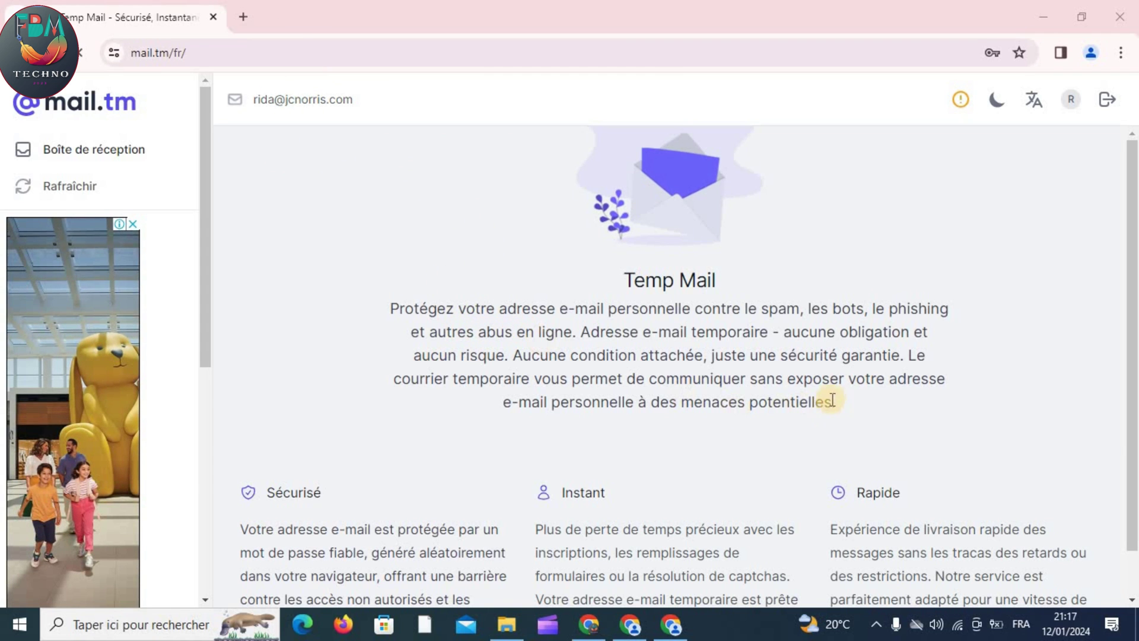
scroll(574, 399, down, 1)
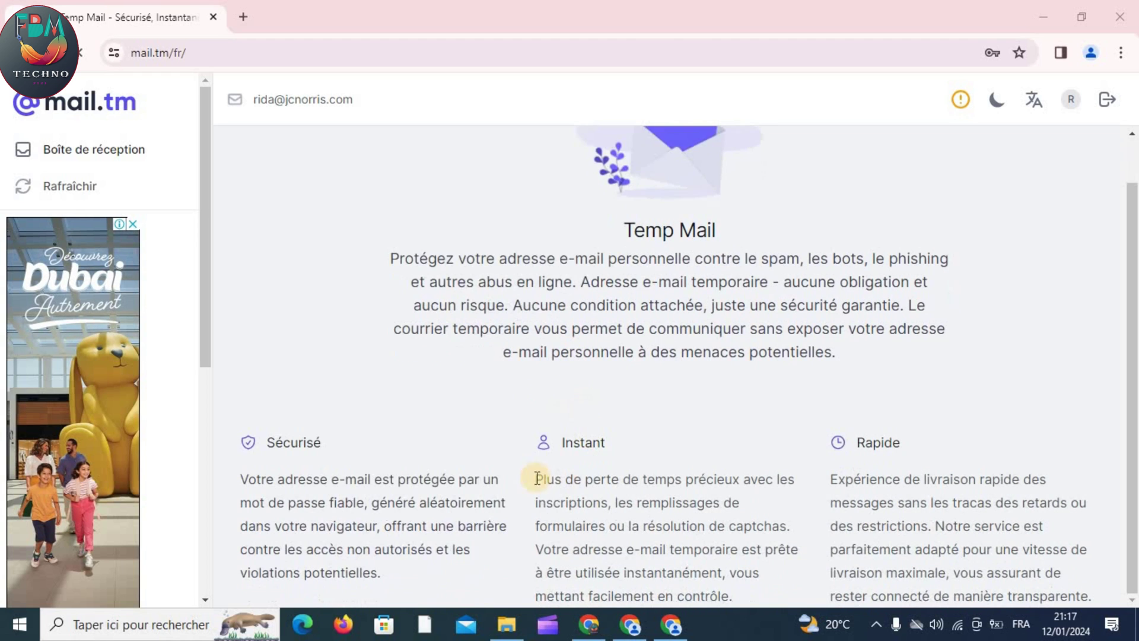
scroll(532, 193, up, 1)
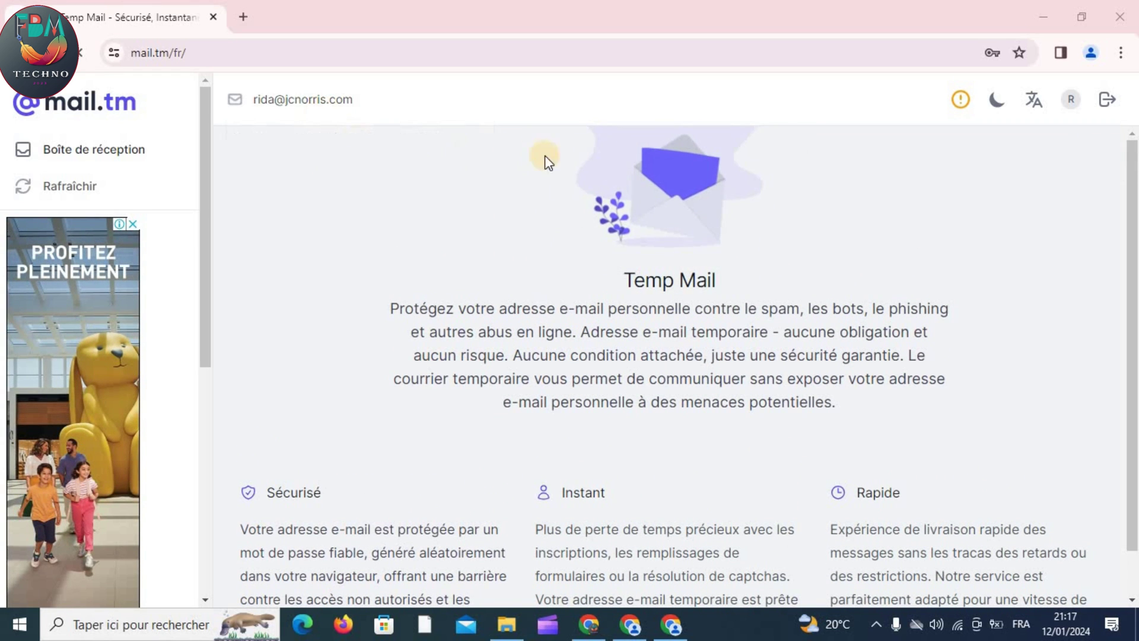
click(1071, 100)
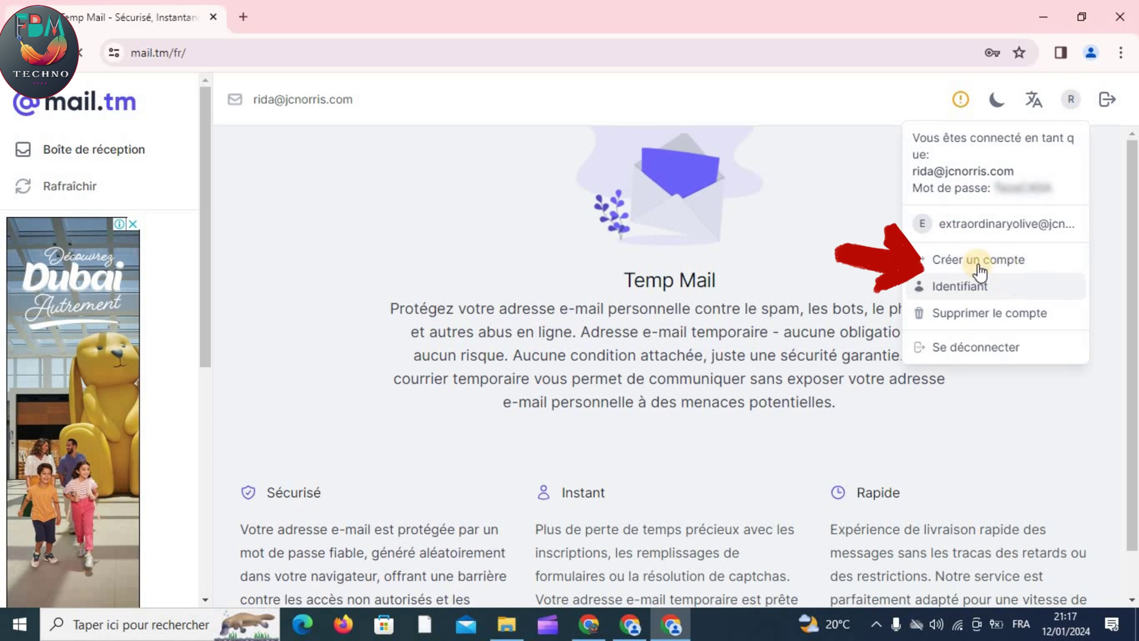
click(1016, 261)
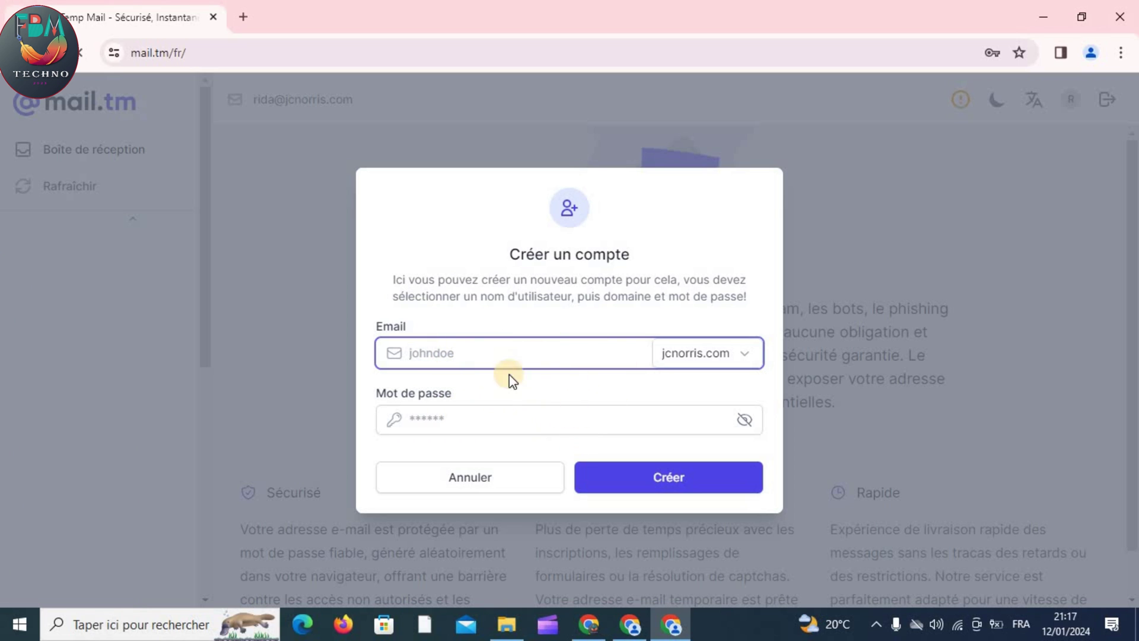
click(485, 478)
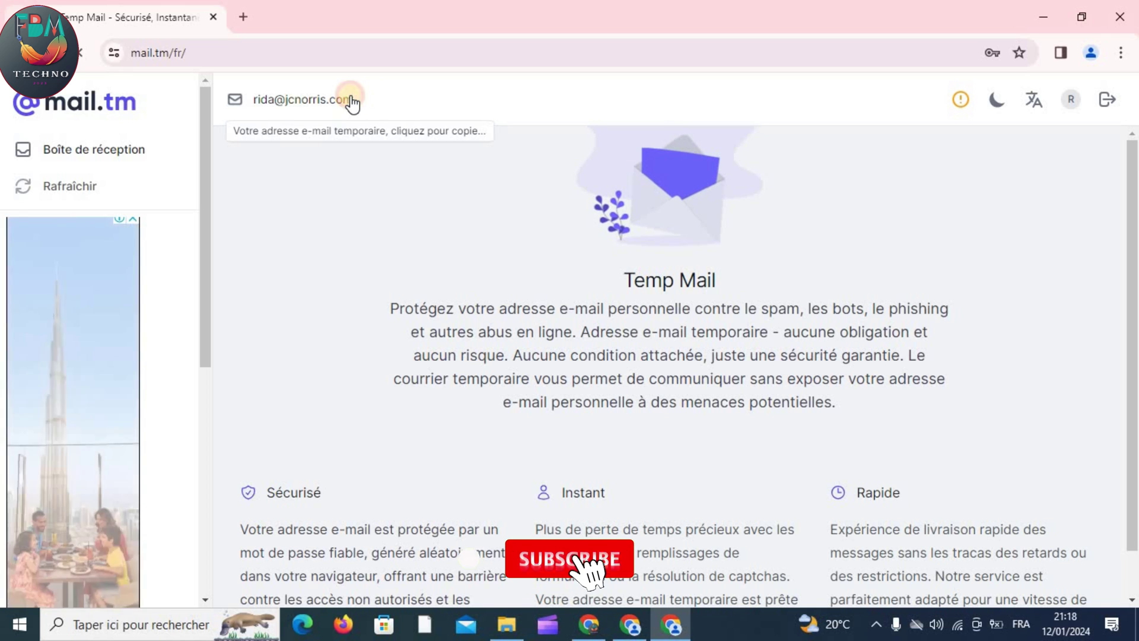
Copy the temporary e-mail address from mail.tm and paste it as the business email in the Adobe trial sign-up form.
drag(368, 100, 255, 102)
key(ctrl+c)
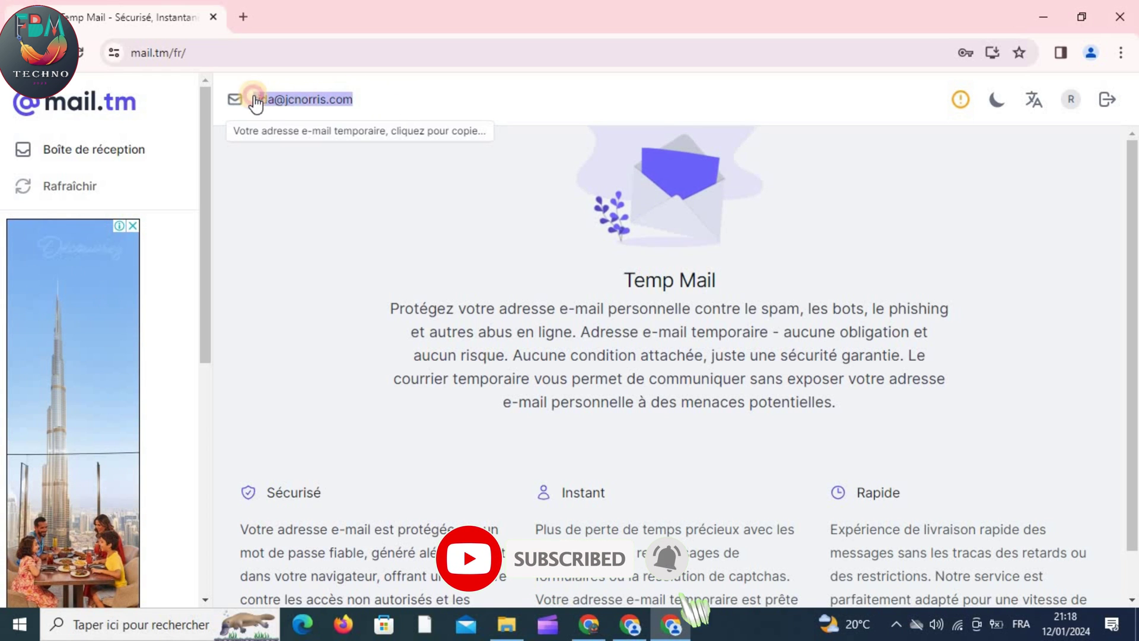
click(255, 98)
right_click(260, 96)
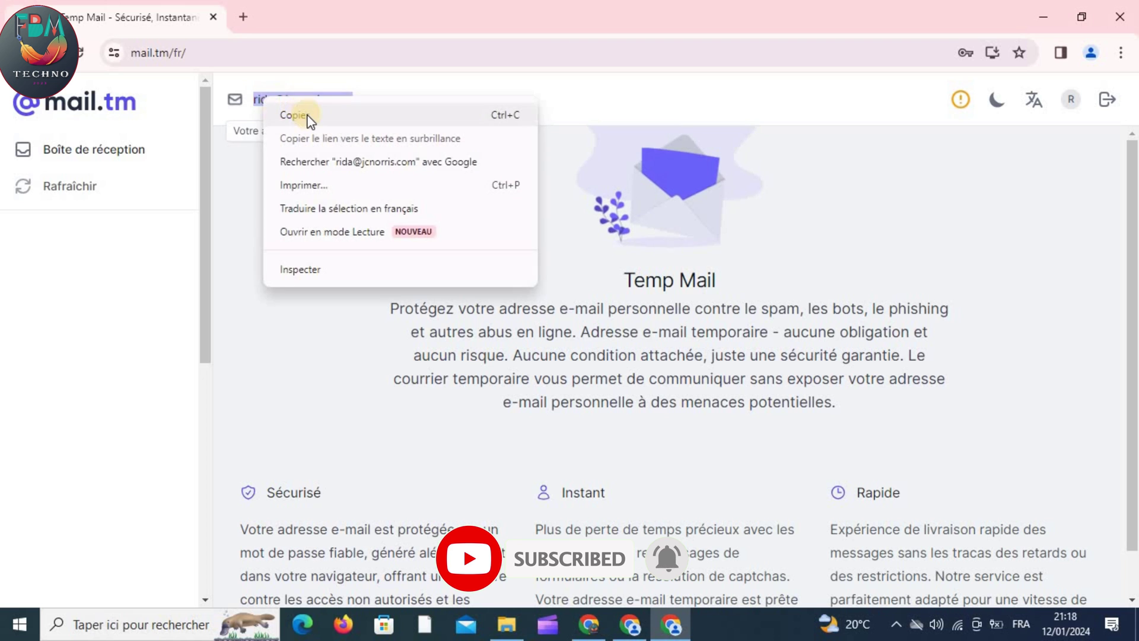
click(306, 117)
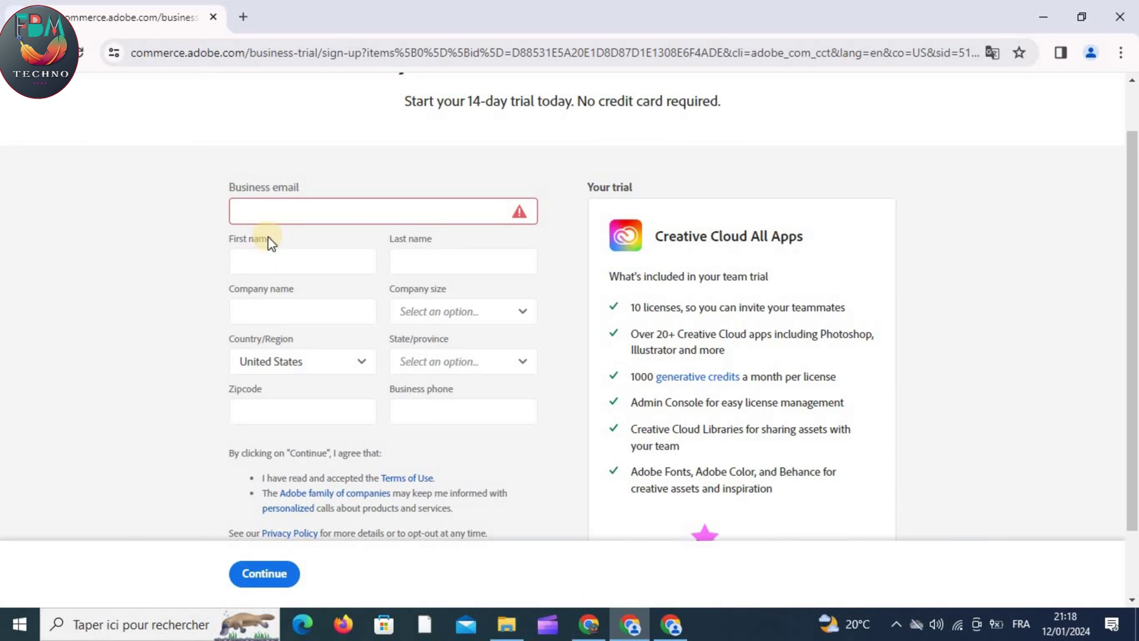
click(281, 212)
key(ctrl+v)
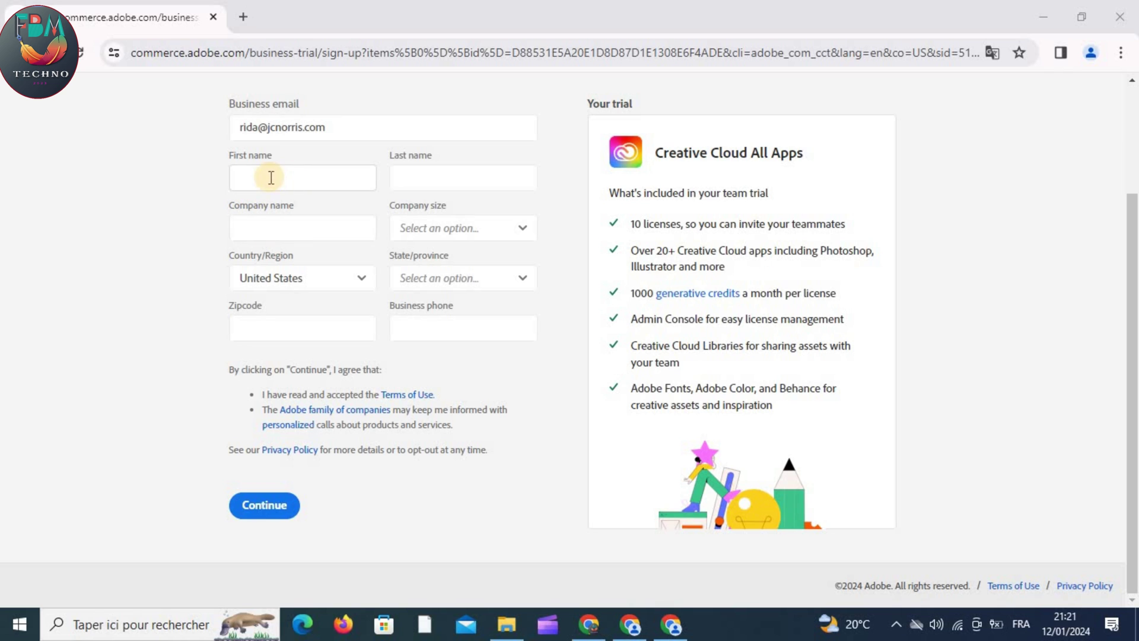
Fill in the contact's first and last name, the company name TECHNO and the company size 1-9.
click(311, 174)
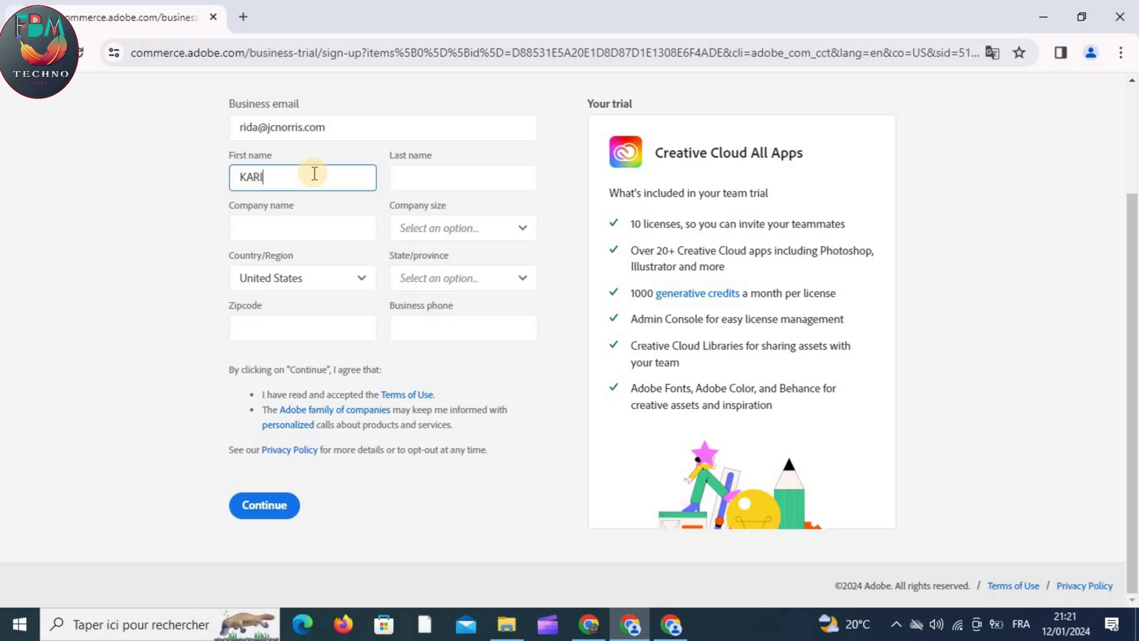
click(417, 175)
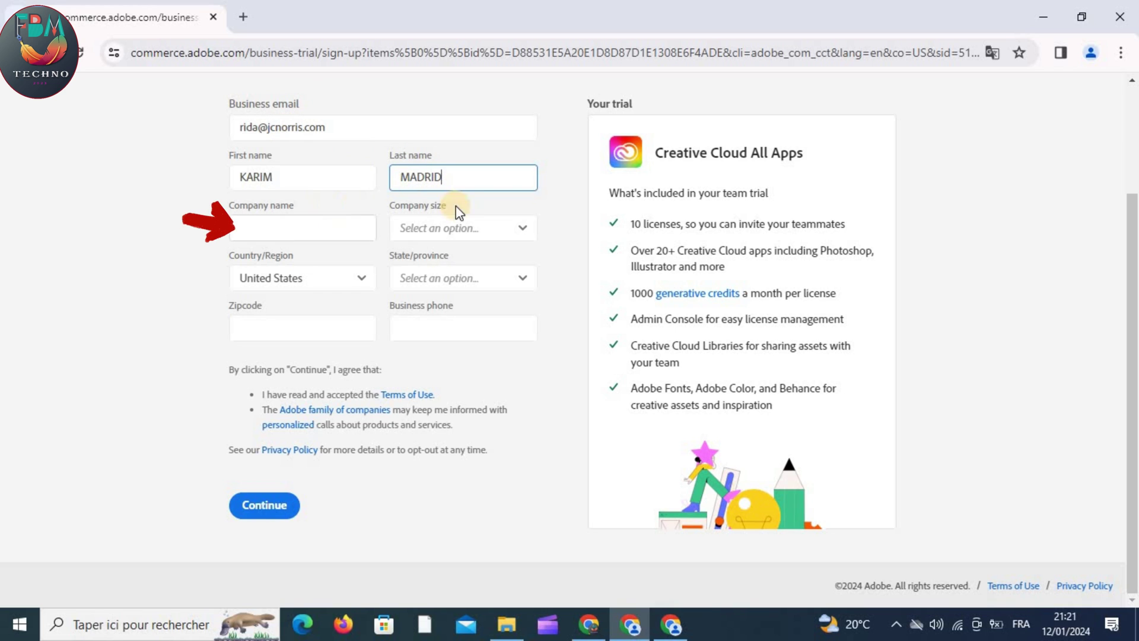
click(267, 229)
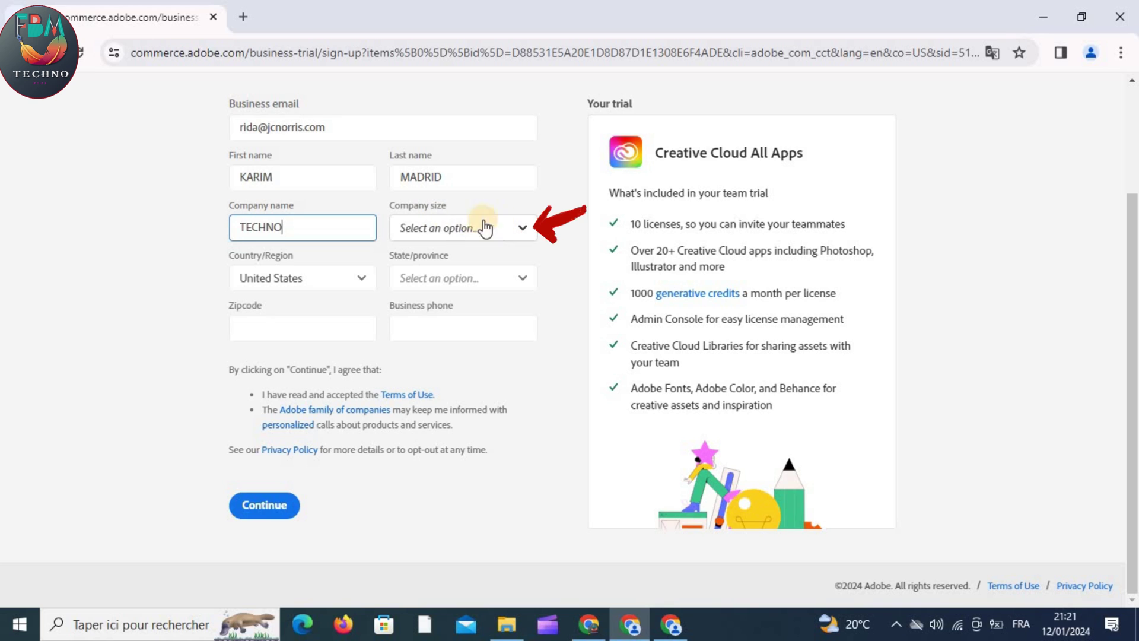
click(456, 231)
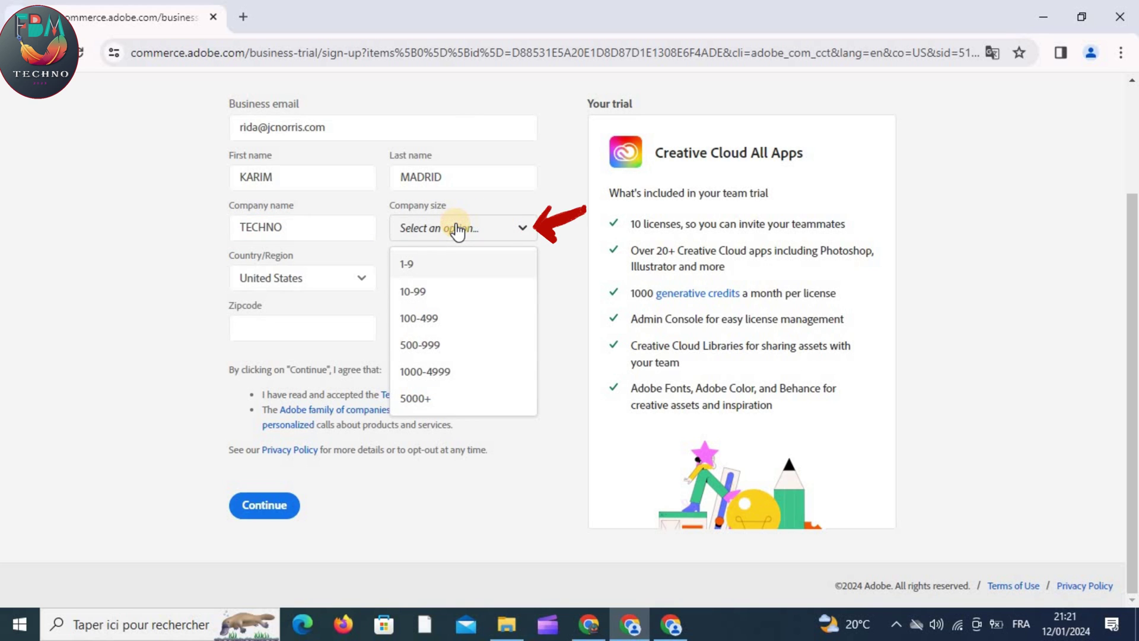
click(415, 264)
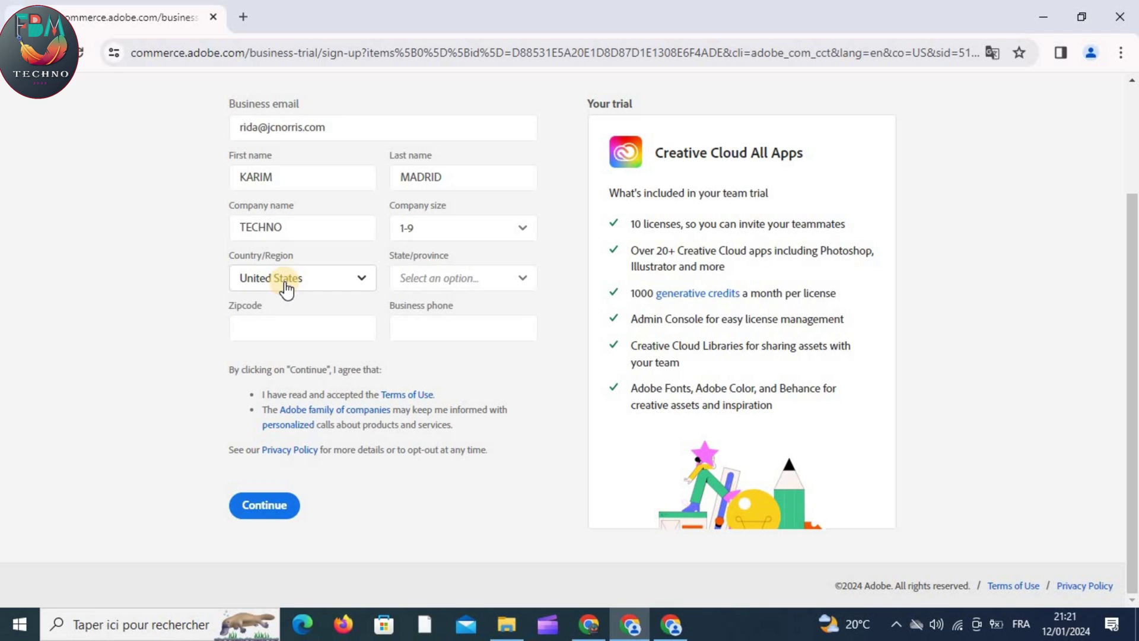
Set the state/province in the sign-up form to Arizona.
click(480, 284)
scroll(439, 370, down, 2)
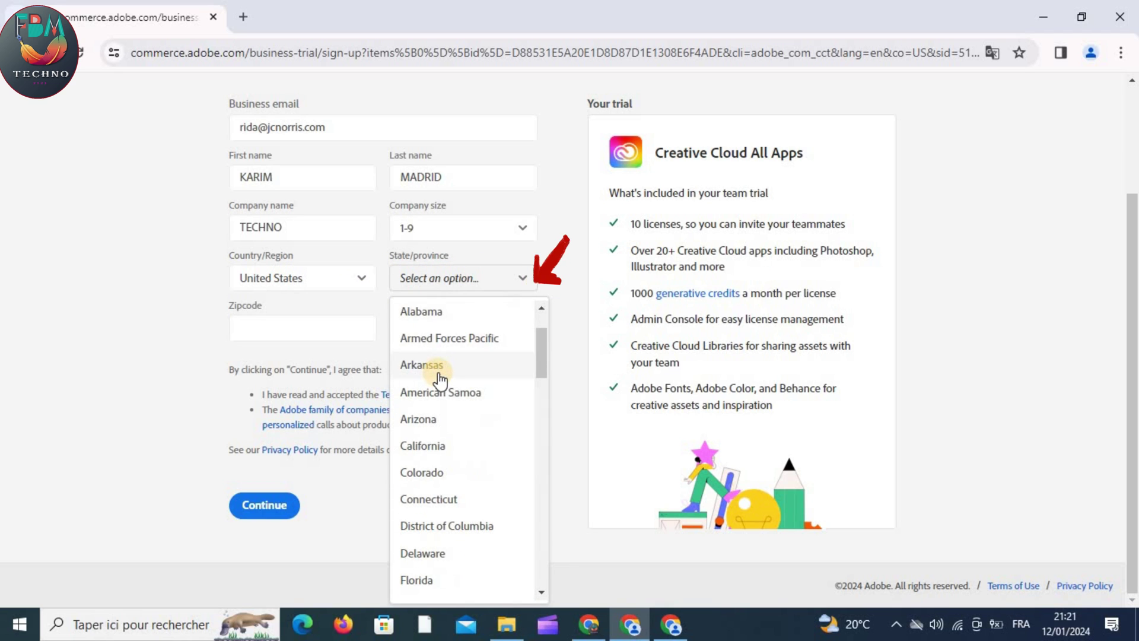
scroll(439, 380, down, 1)
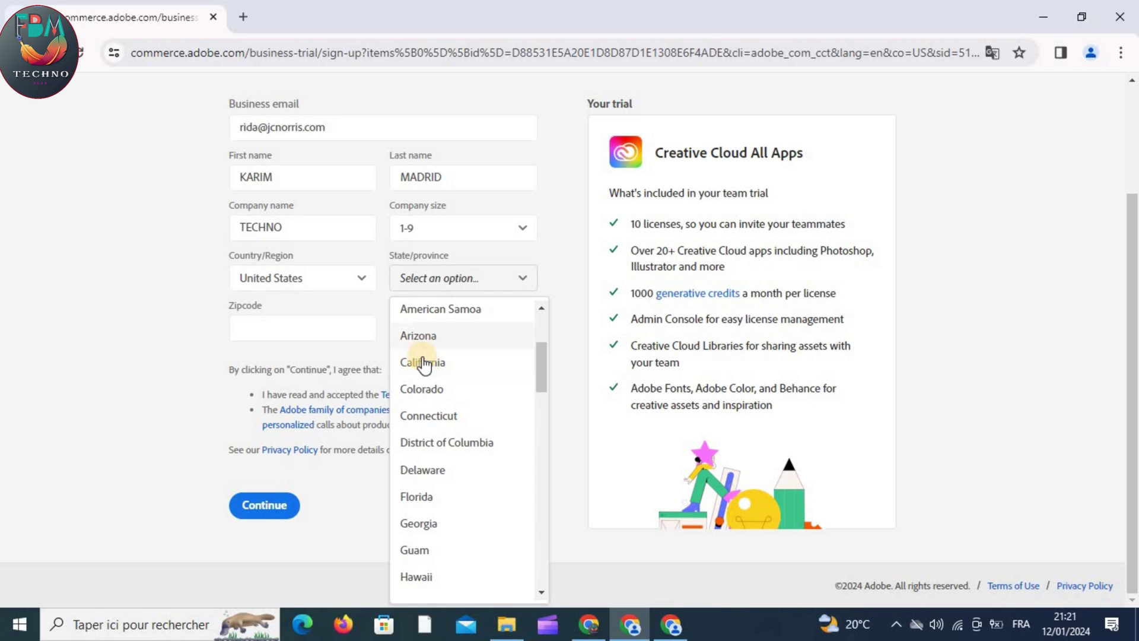
scroll(433, 393, down, 1)
scroll(438, 387, up, 1)
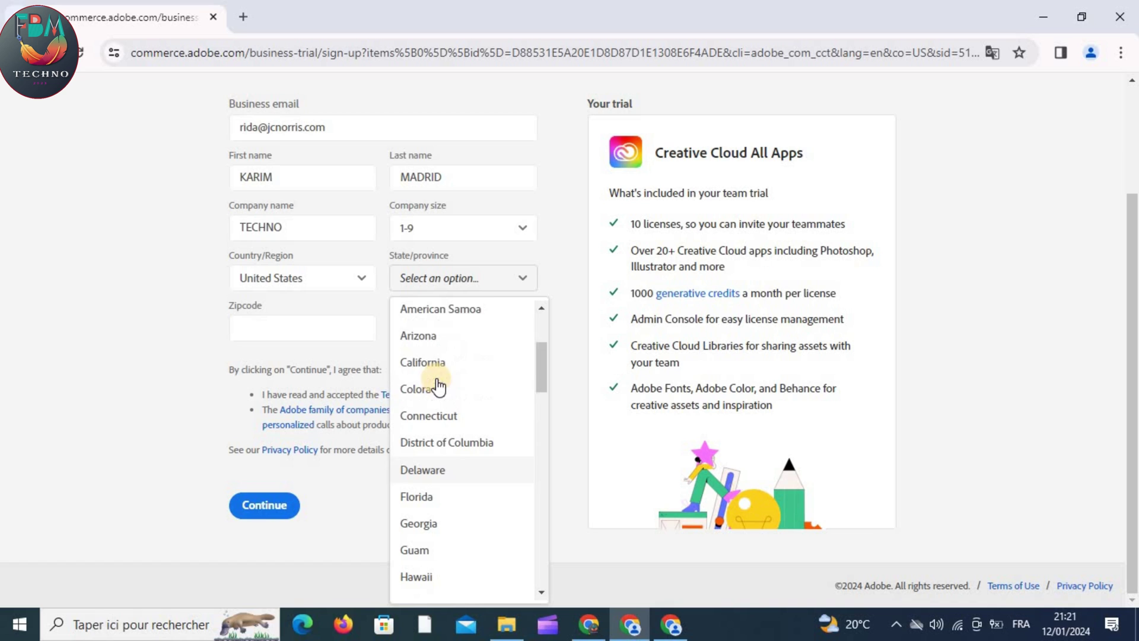
click(436, 343)
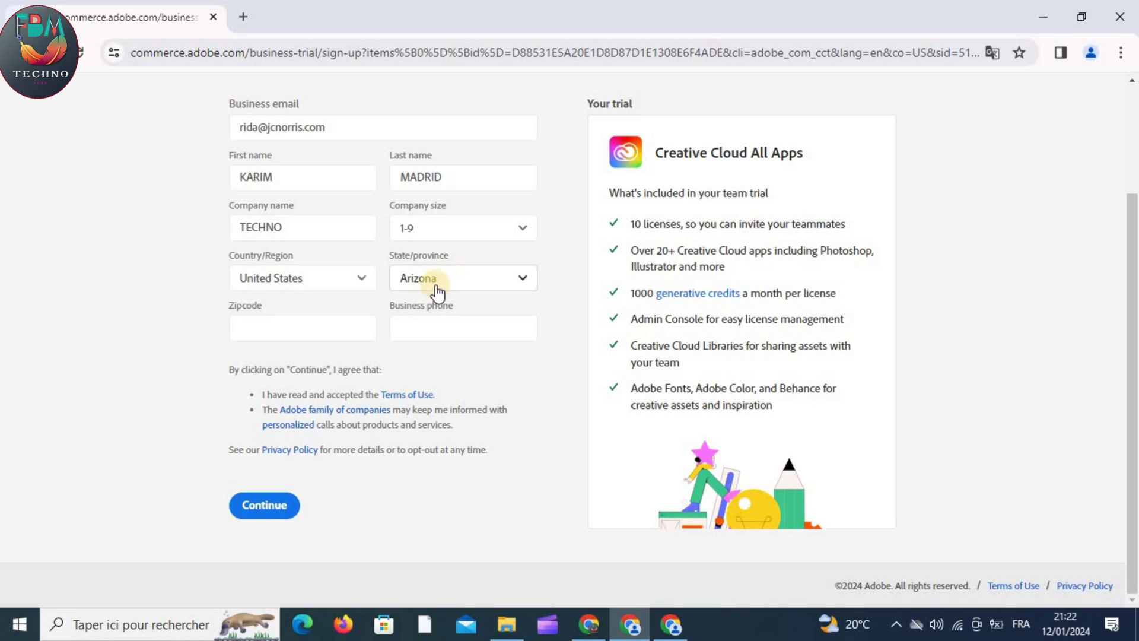
click(300, 327)
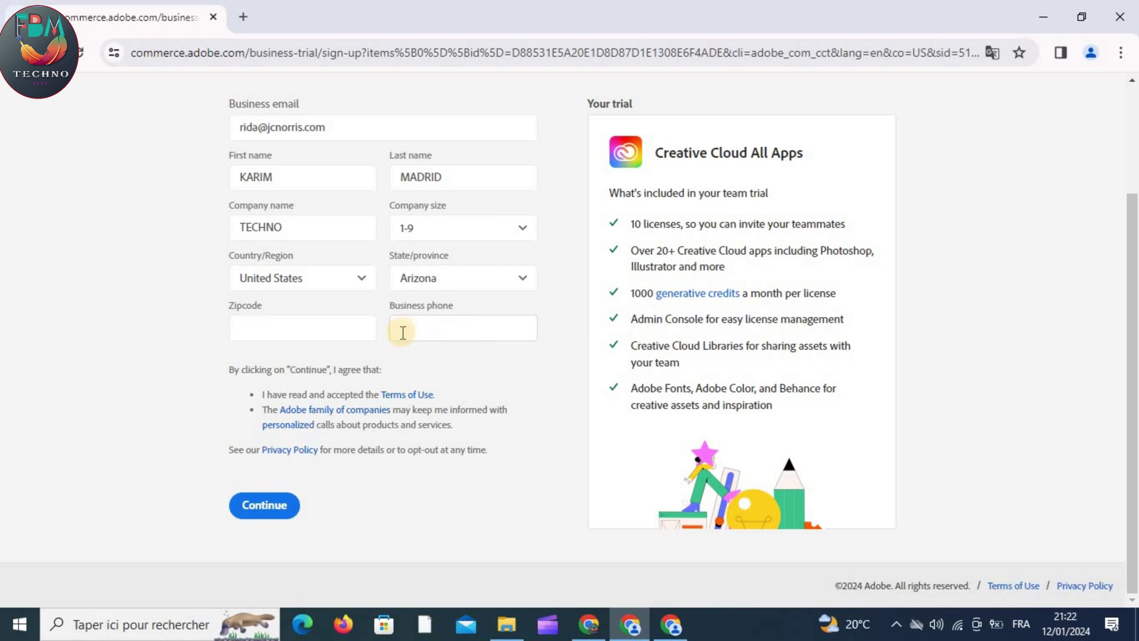
click(454, 338)
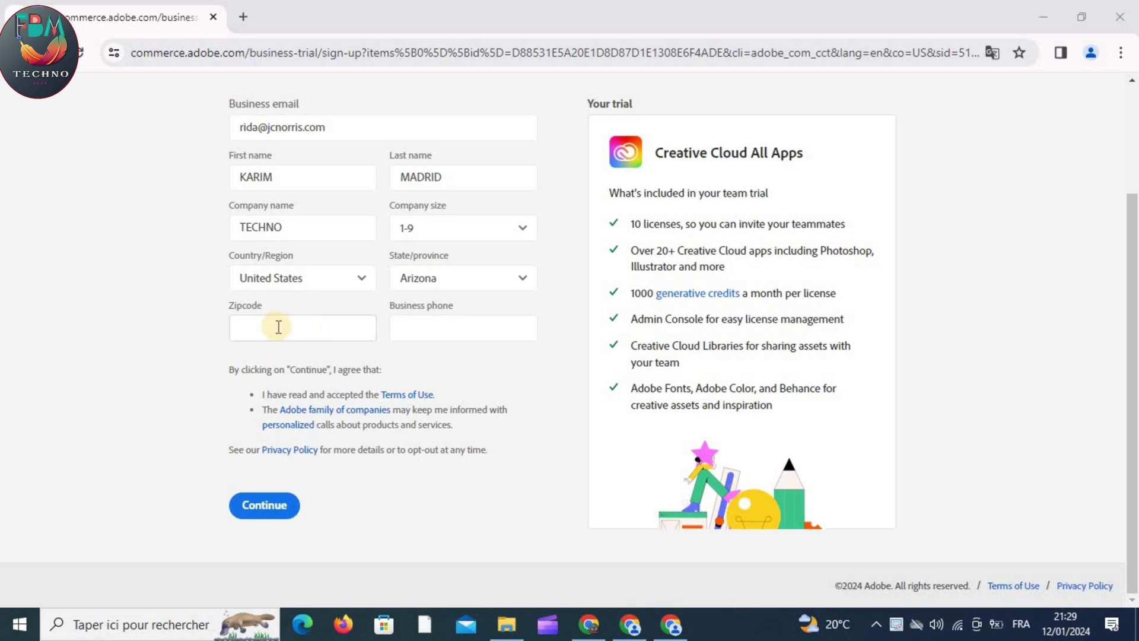
click(433, 326)
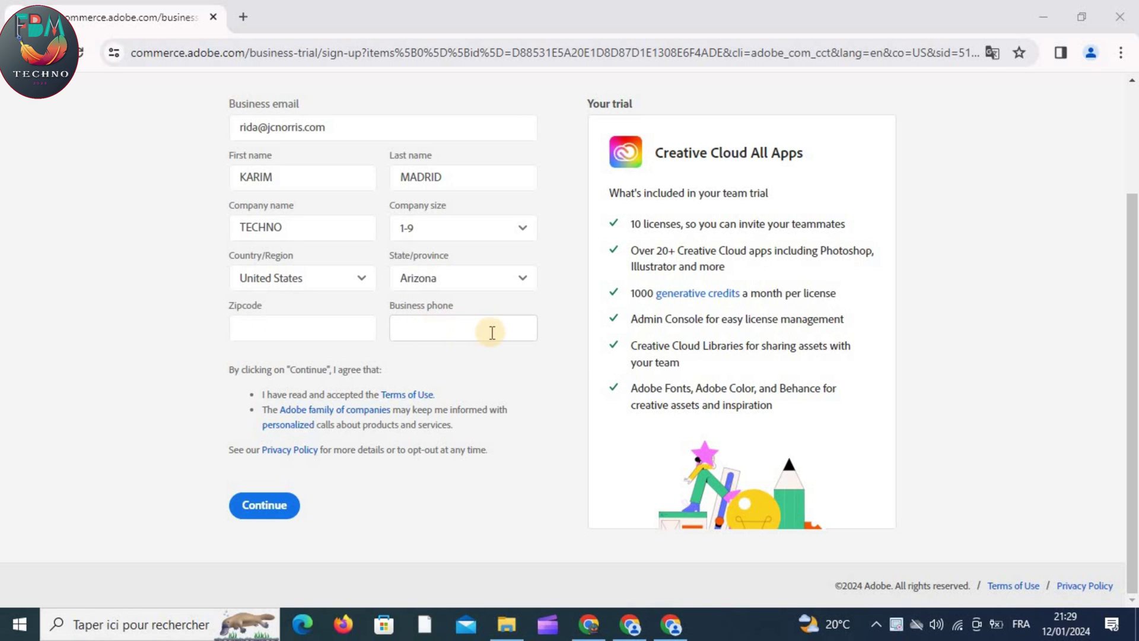
Switch to the Fake Person Generator site and generate a random profile for the state of Arizona.
click(671, 625)
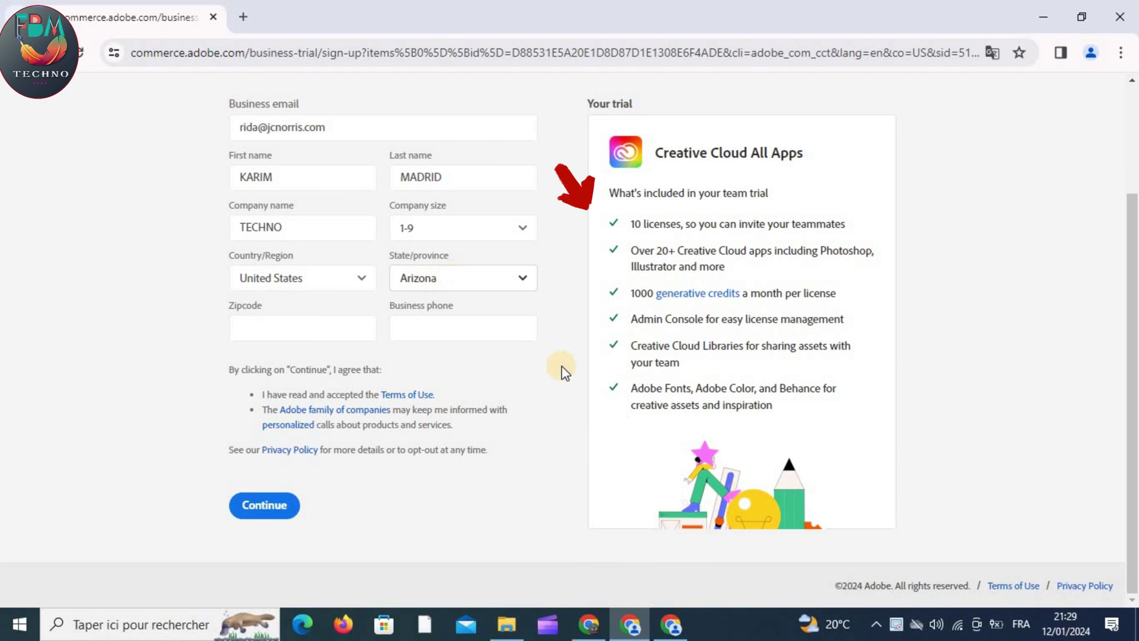
click(676, 628)
click(616, 207)
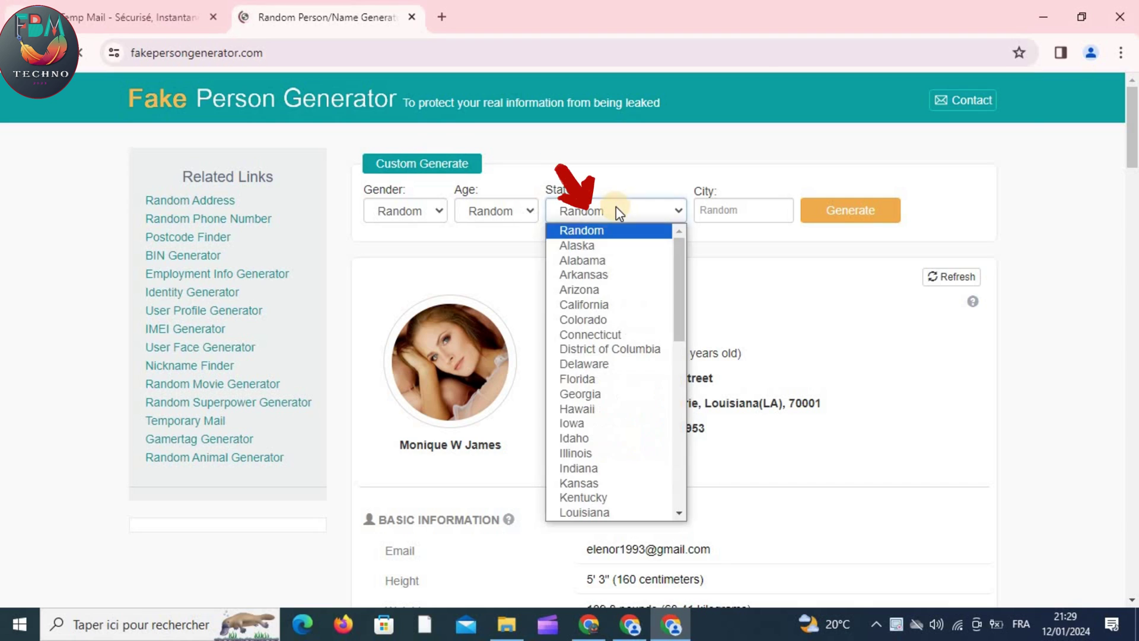
click(603, 288)
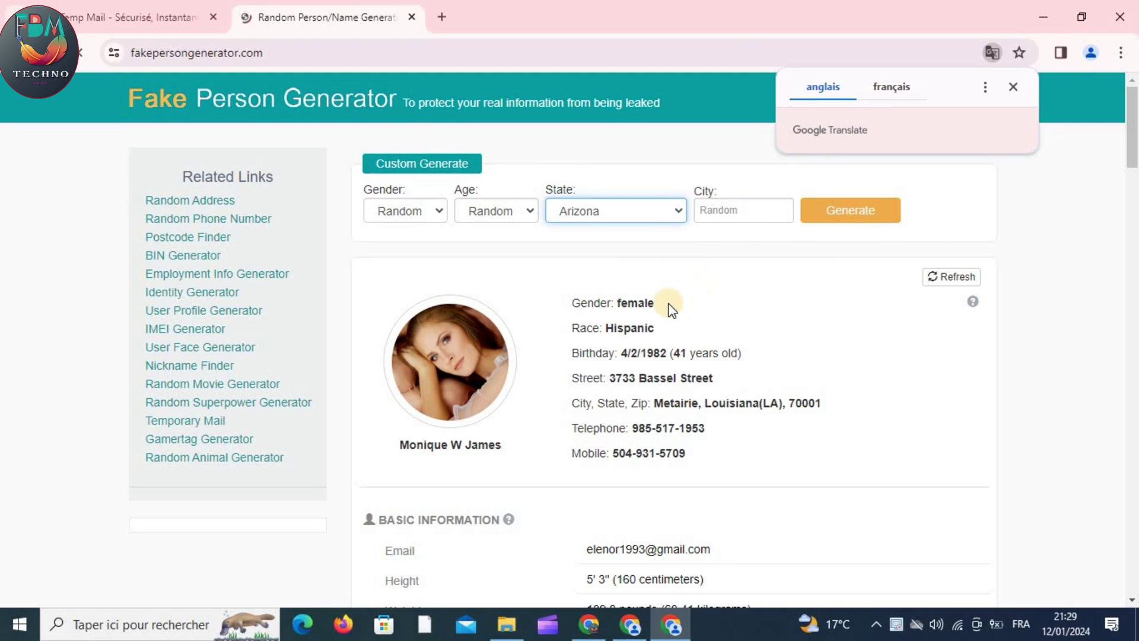
click(846, 215)
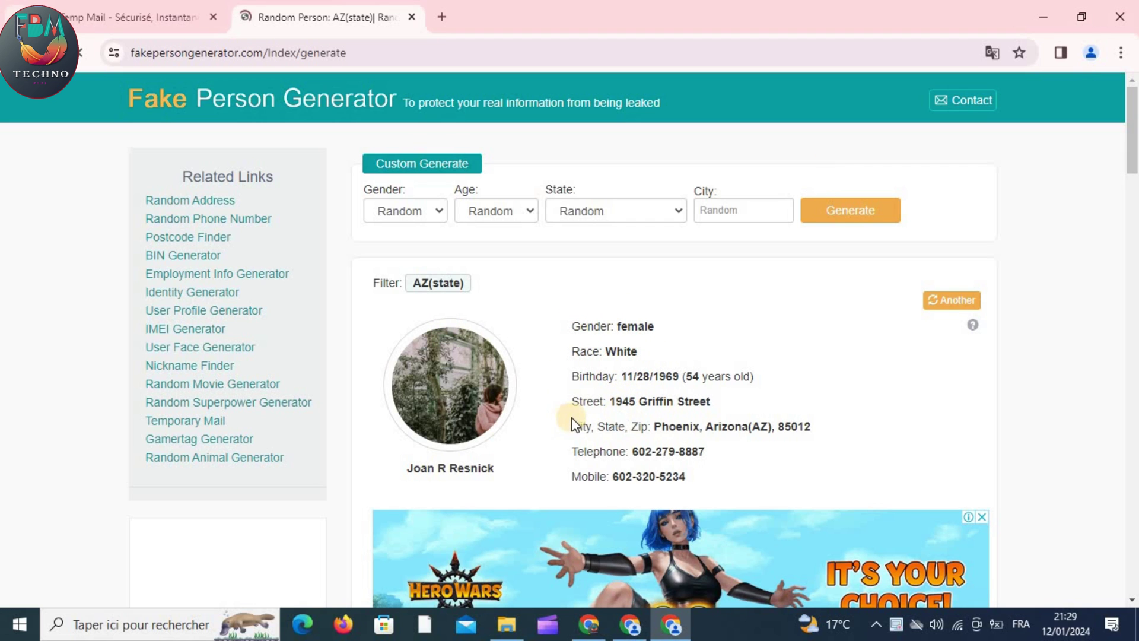
Copy the zip code from the generated Arizona profile's address line.
scroll(571, 418, down, 10)
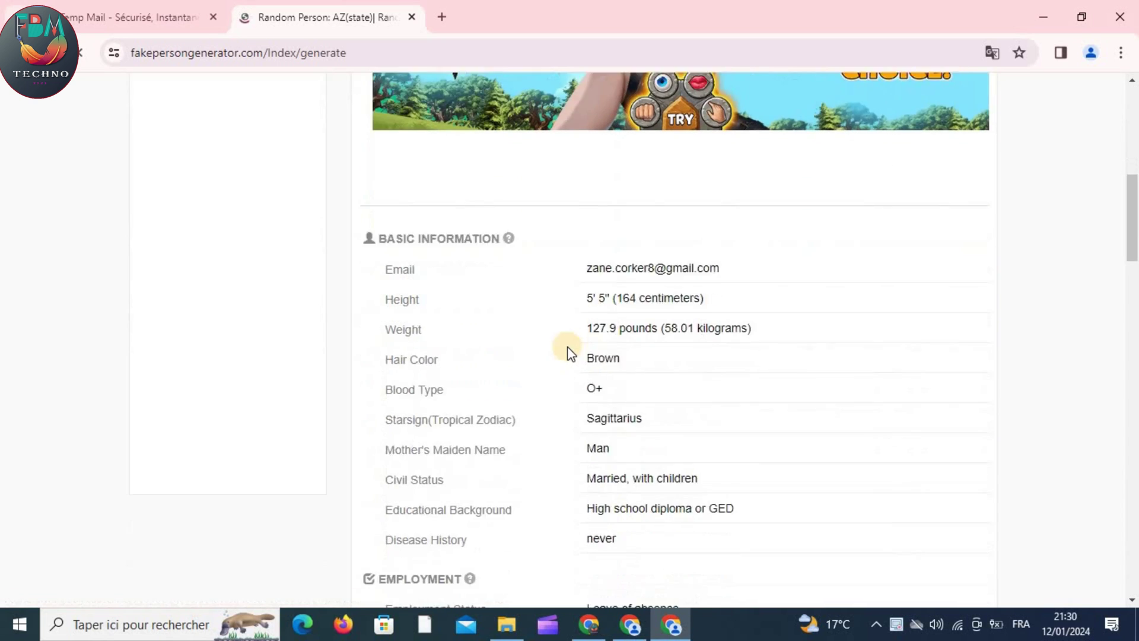
scroll(571, 353, down, 1)
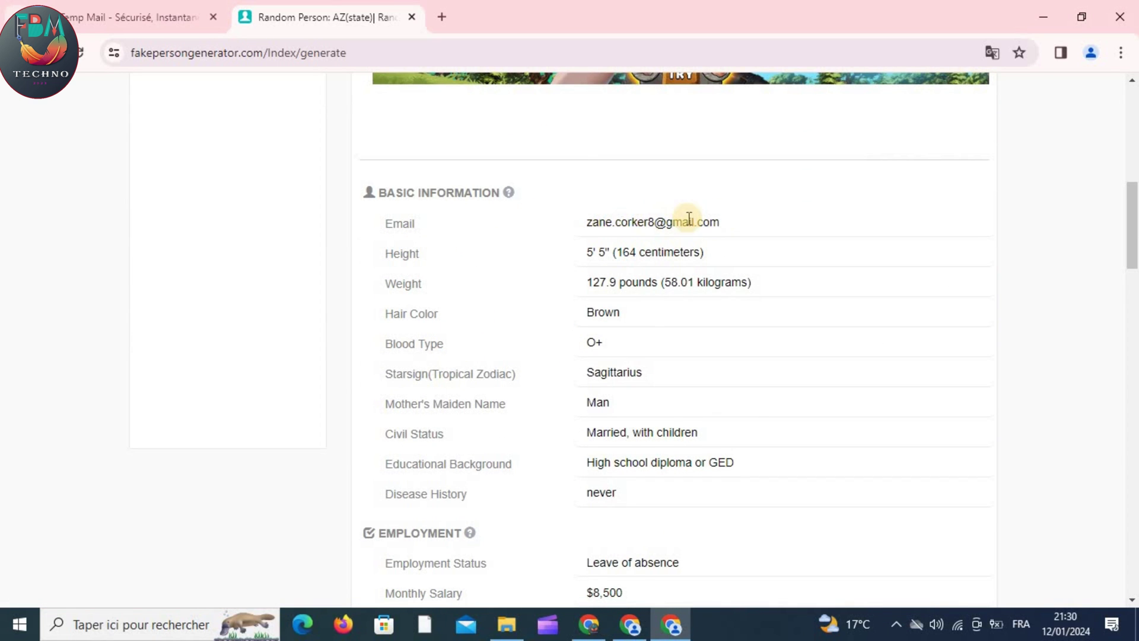
scroll(601, 226, up, 8)
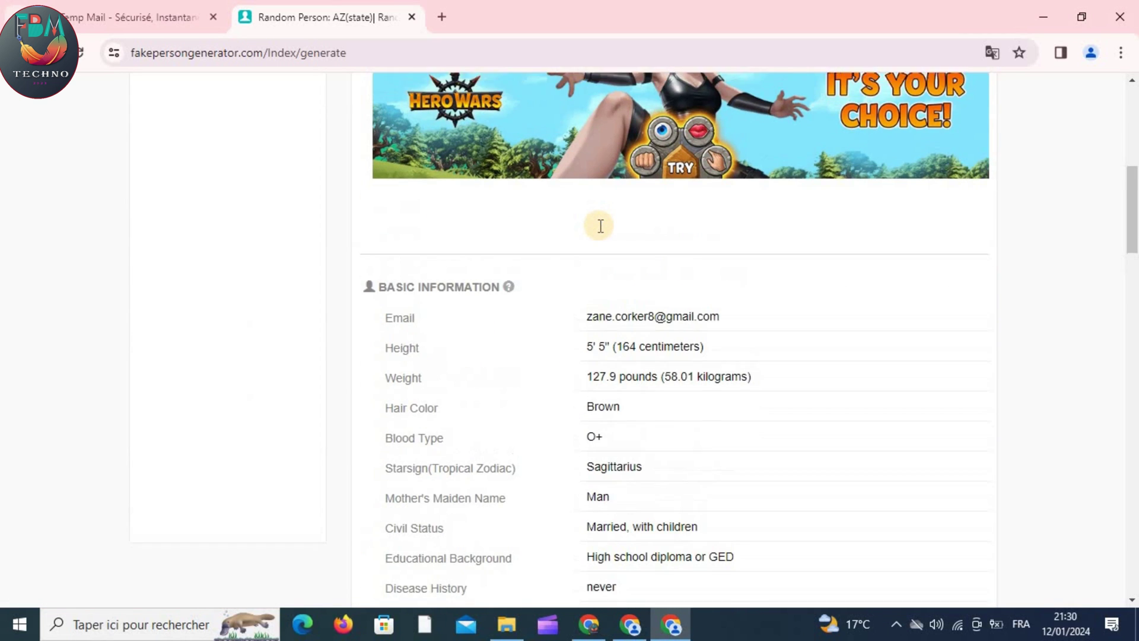
scroll(601, 226, up, 1)
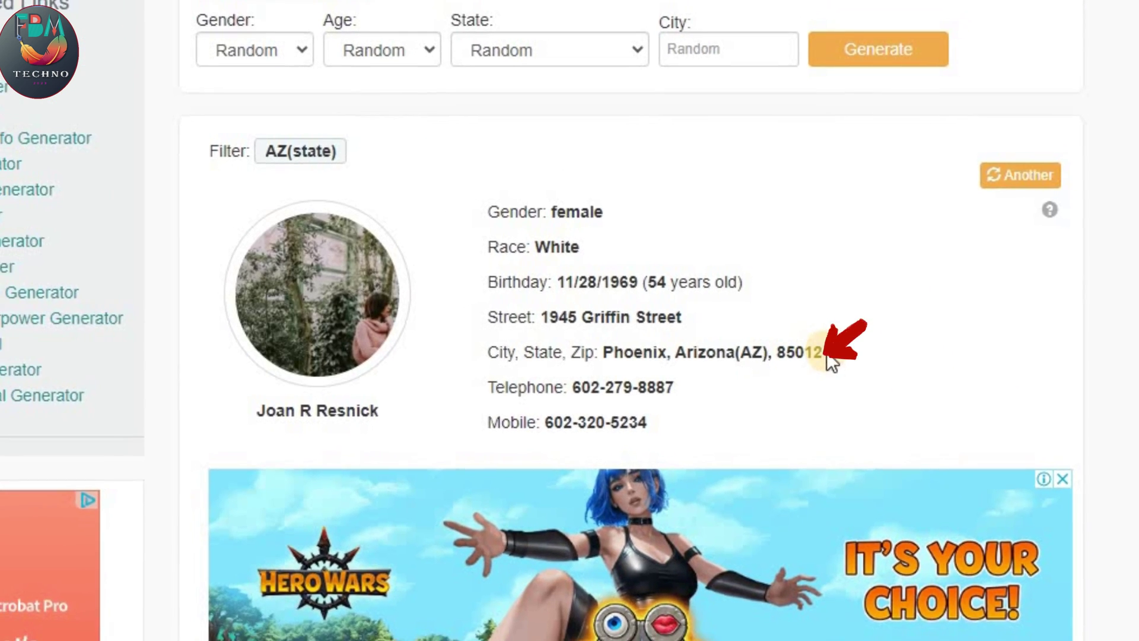
triple_click(820, 353)
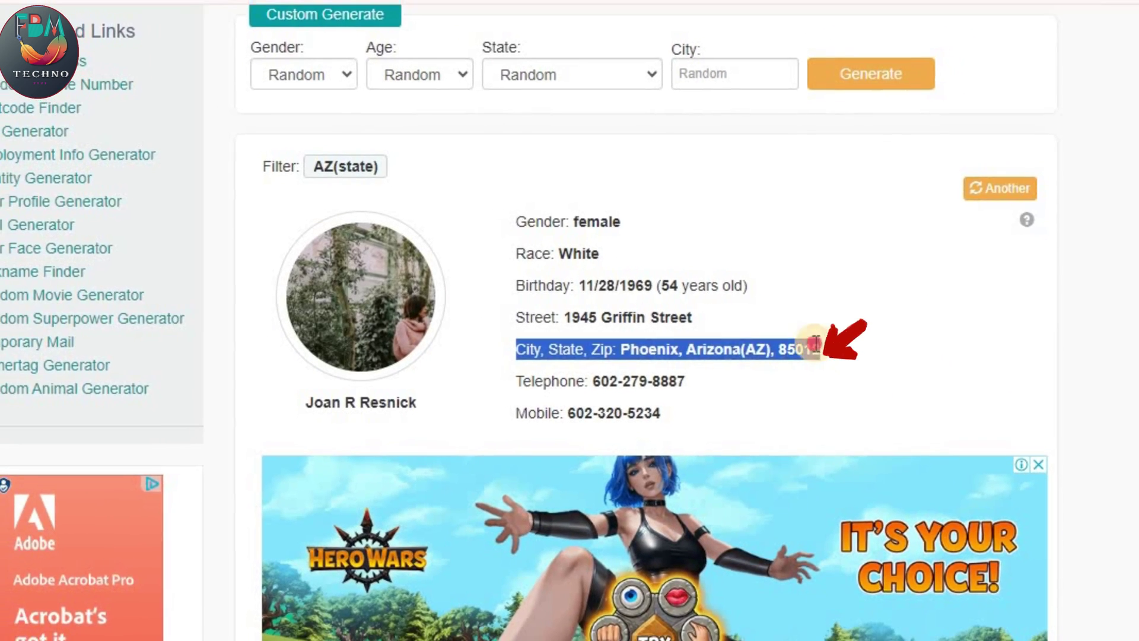
click(820, 352)
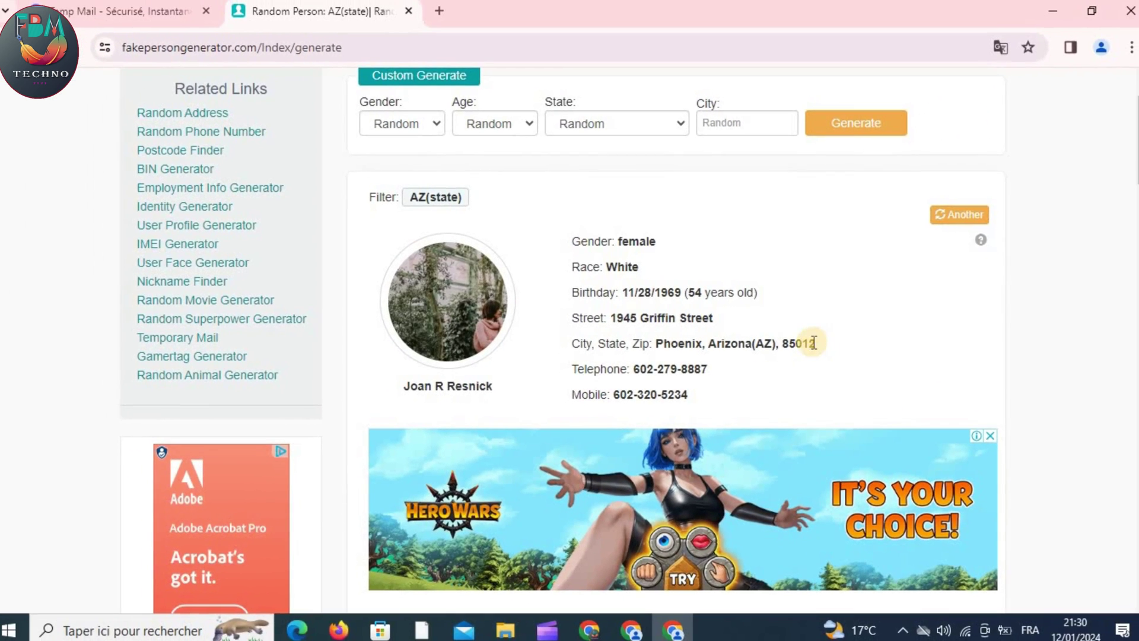
right_click(784, 345)
click(801, 358)
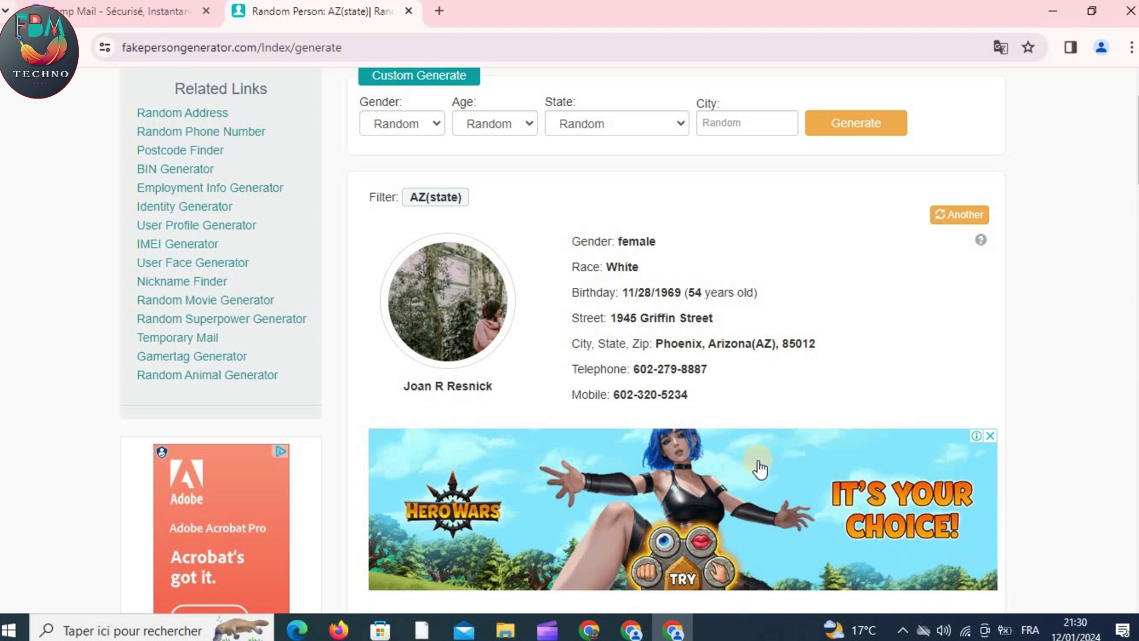
Return to the Adobe trial sign-up form and fill in the copied zip code.
click(636, 631)
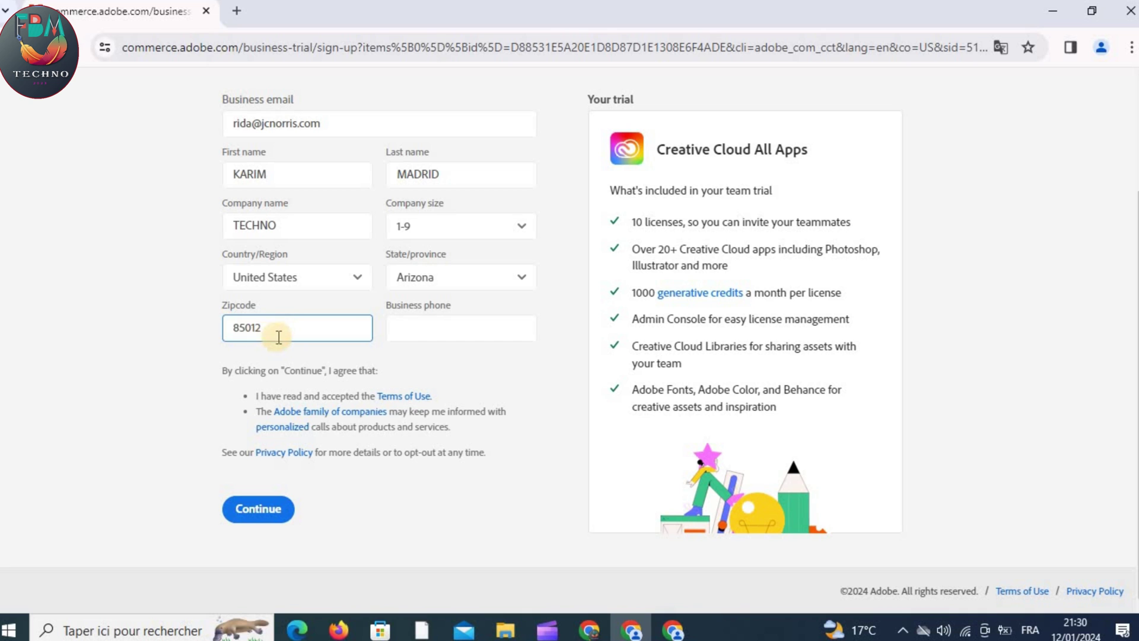
click(412, 324)
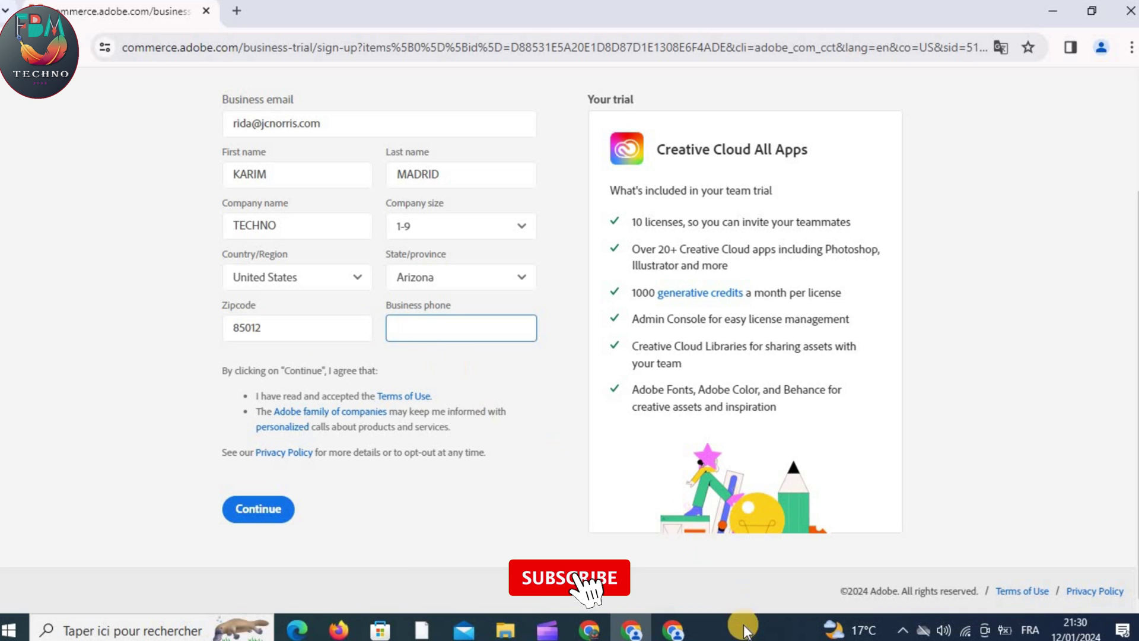
Switch to the Fake Person Generator site and copy the generated profile's mobile number.
click(673, 631)
scroll(673, 356, down, 1)
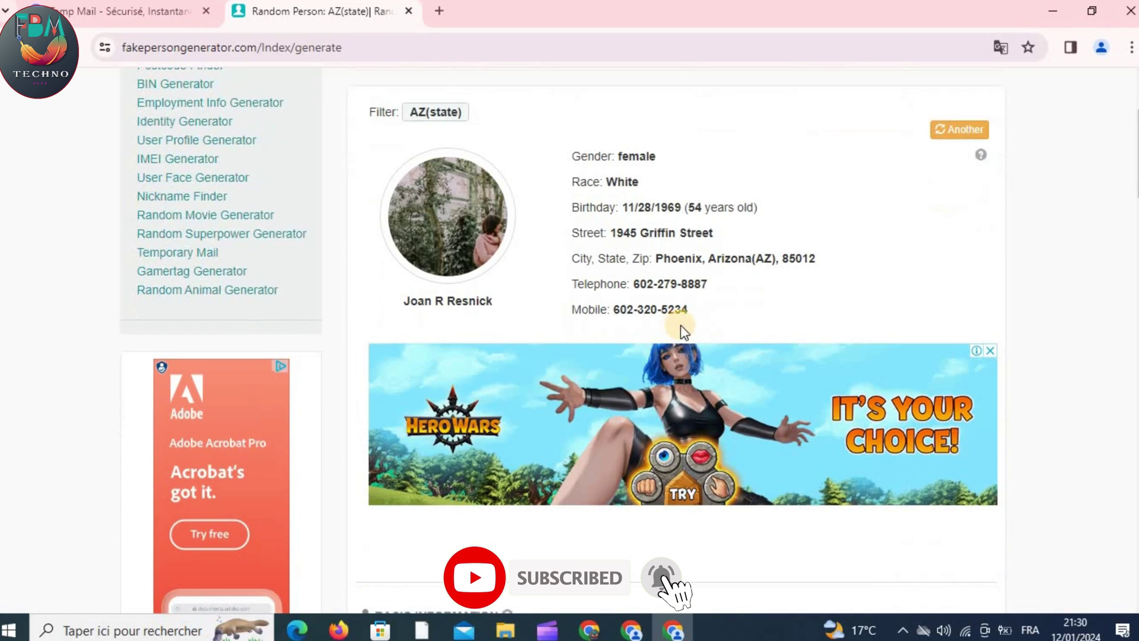
drag(688, 310, 614, 308)
right_click(614, 308)
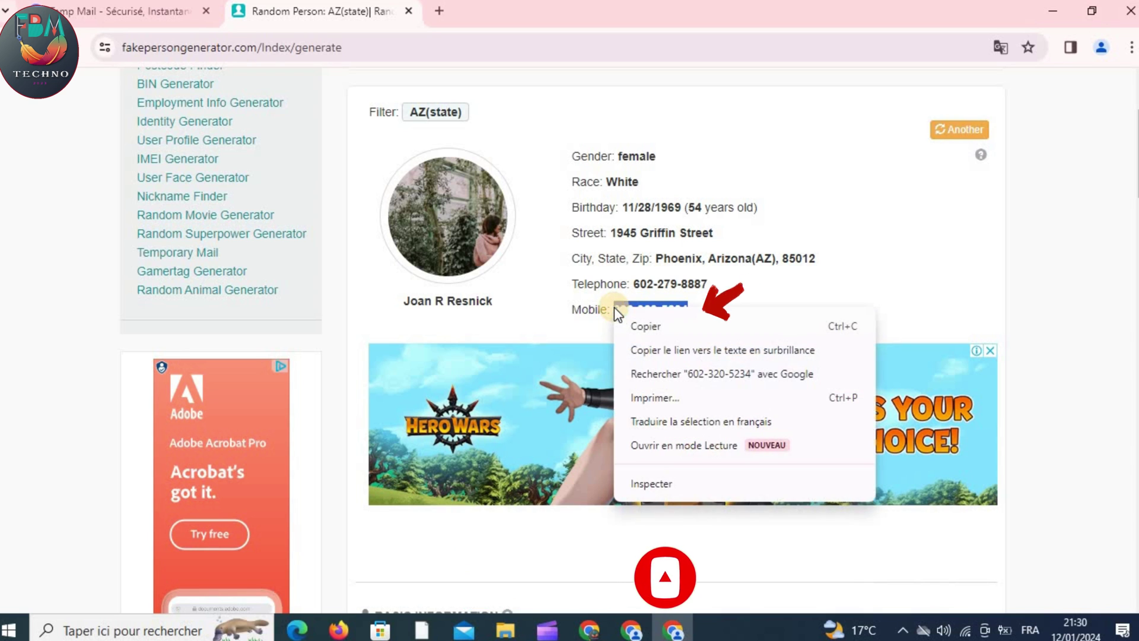
click(645, 325)
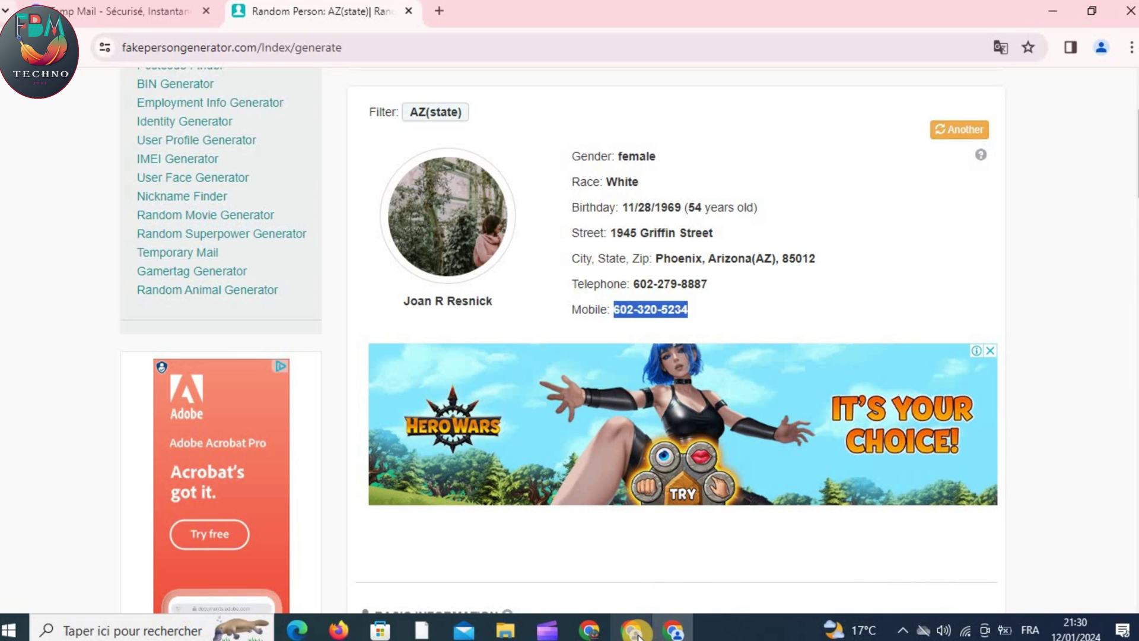
Paste the copied mobile number as the business phone in the Adobe sign-up form and submit the form.
click(635, 631)
click(440, 327)
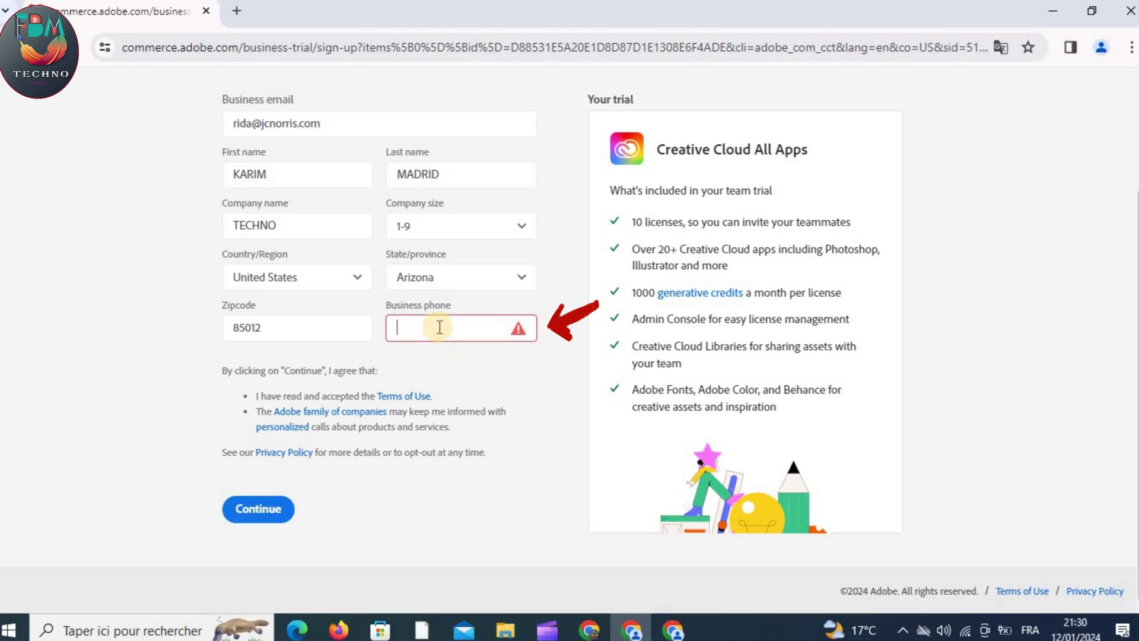
key(ctrl+v)
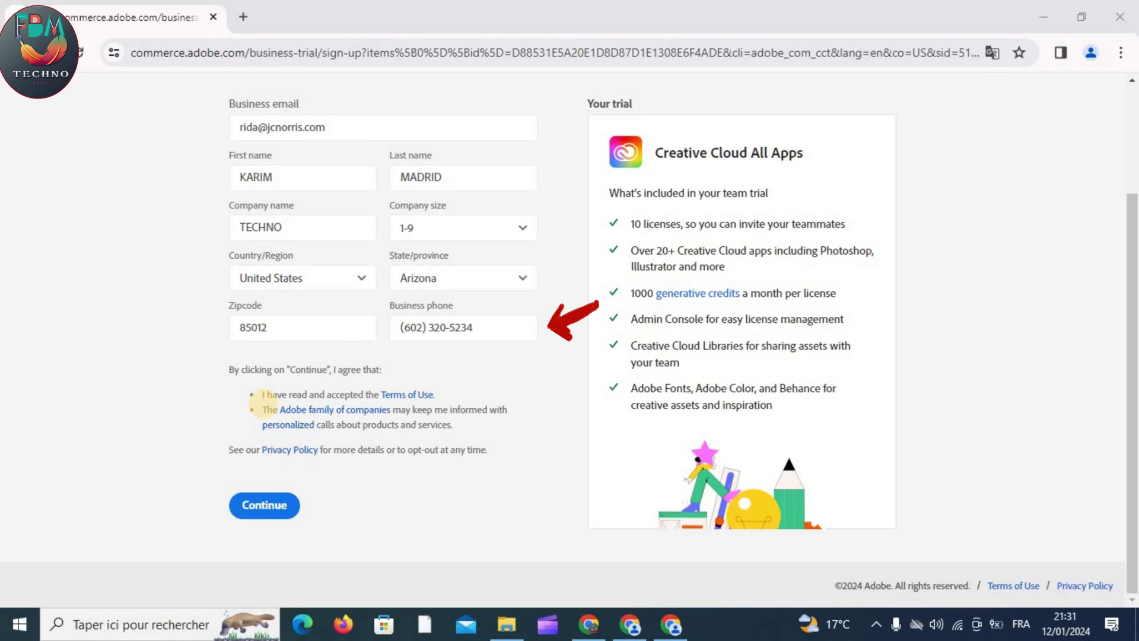
click(260, 504)
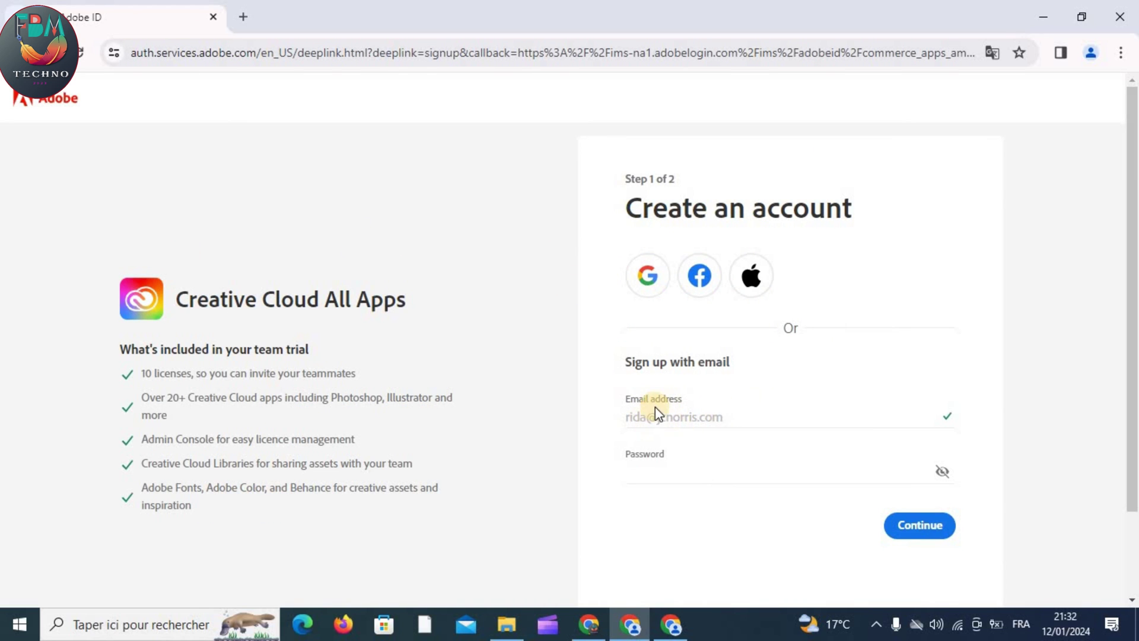
Enter an account password that meets the listed requirements and continue to the second stage of account creation.
click(659, 472)
scroll(657, 468, down, 1)
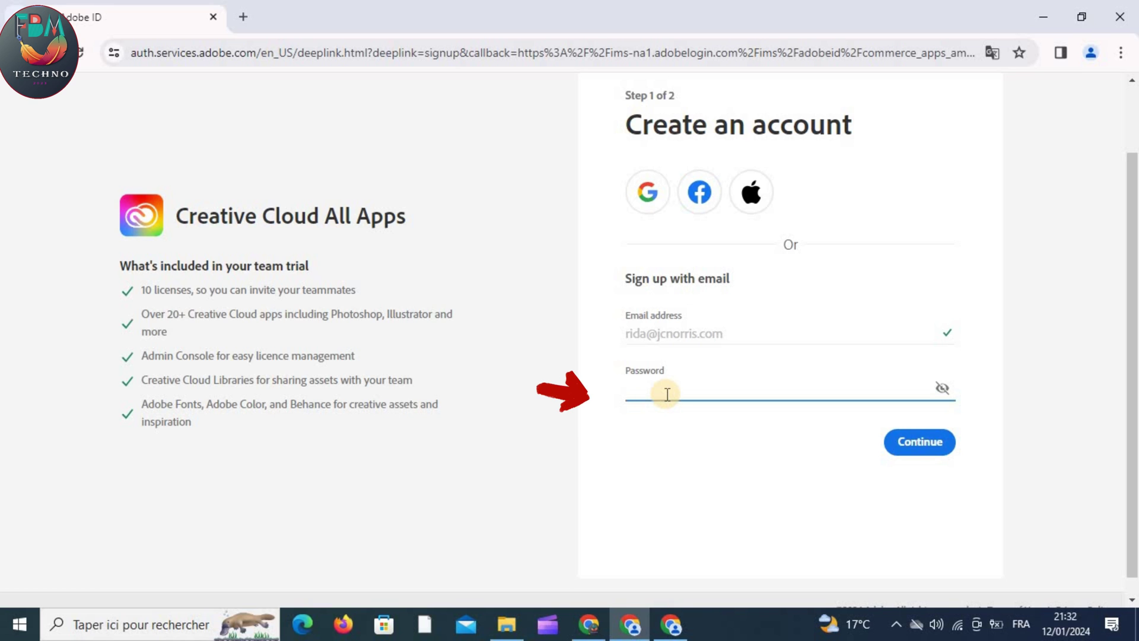
text(a)
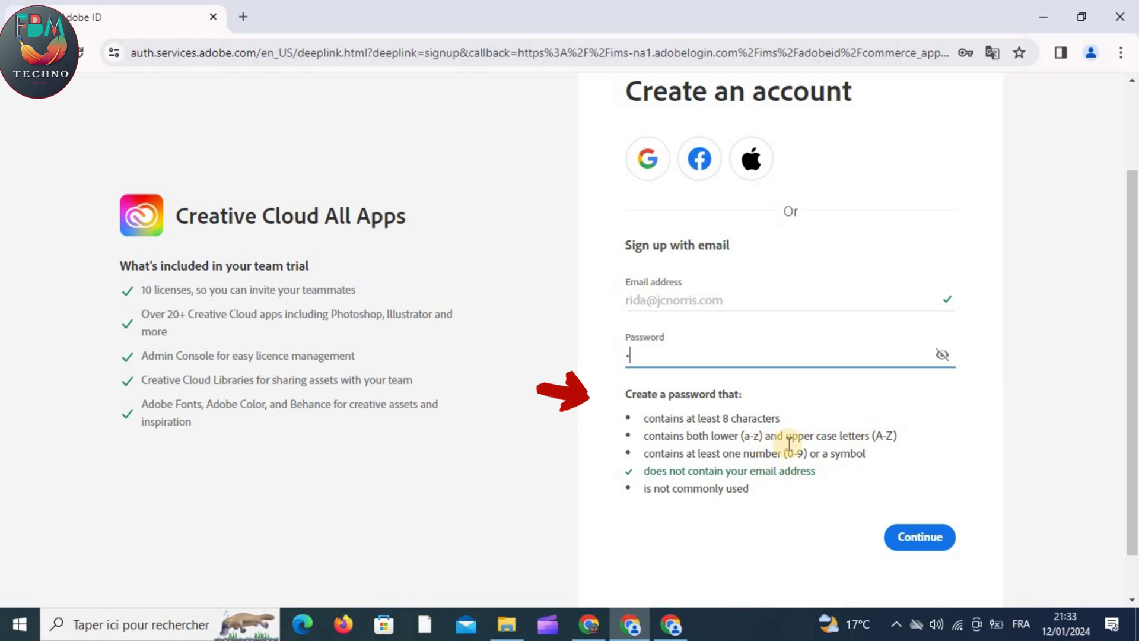
key(BackSpace)
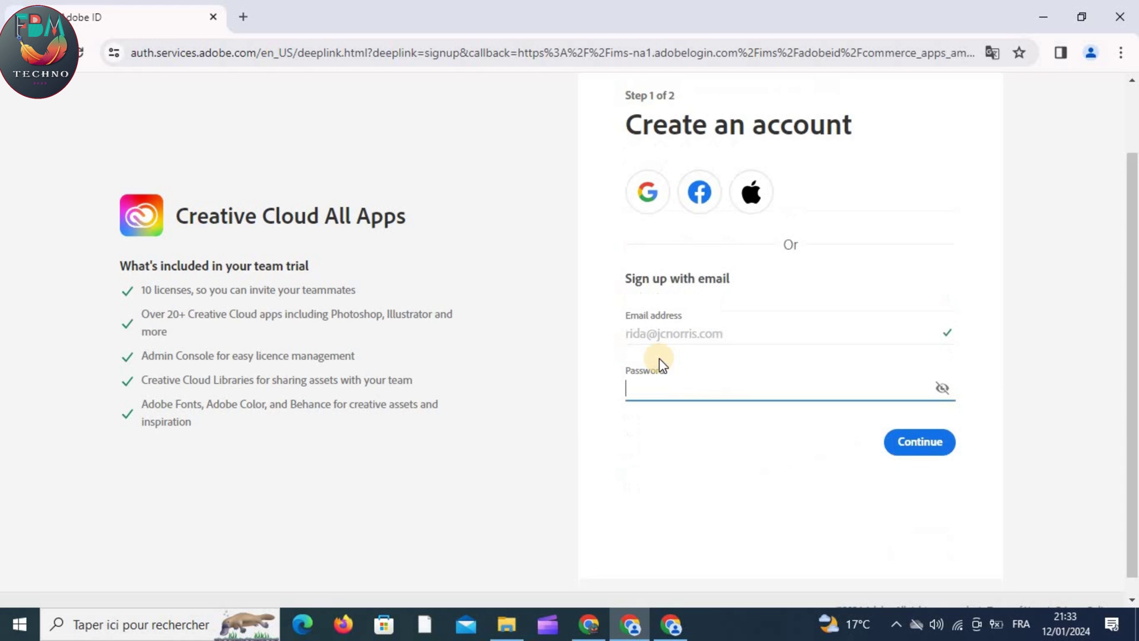
text(••••)
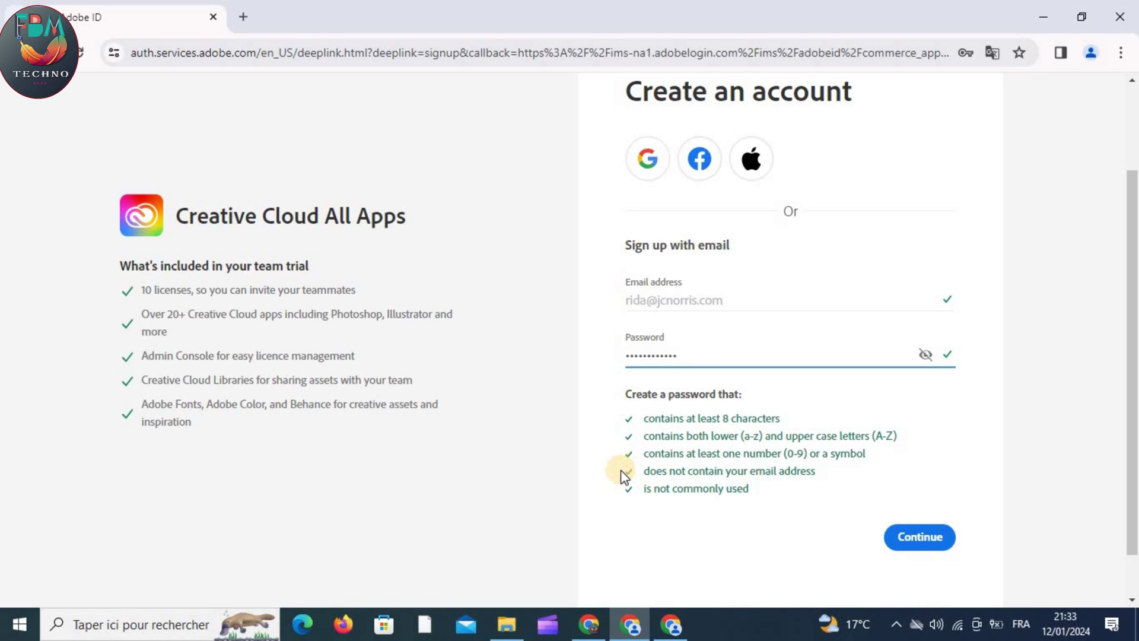
click(774, 390)
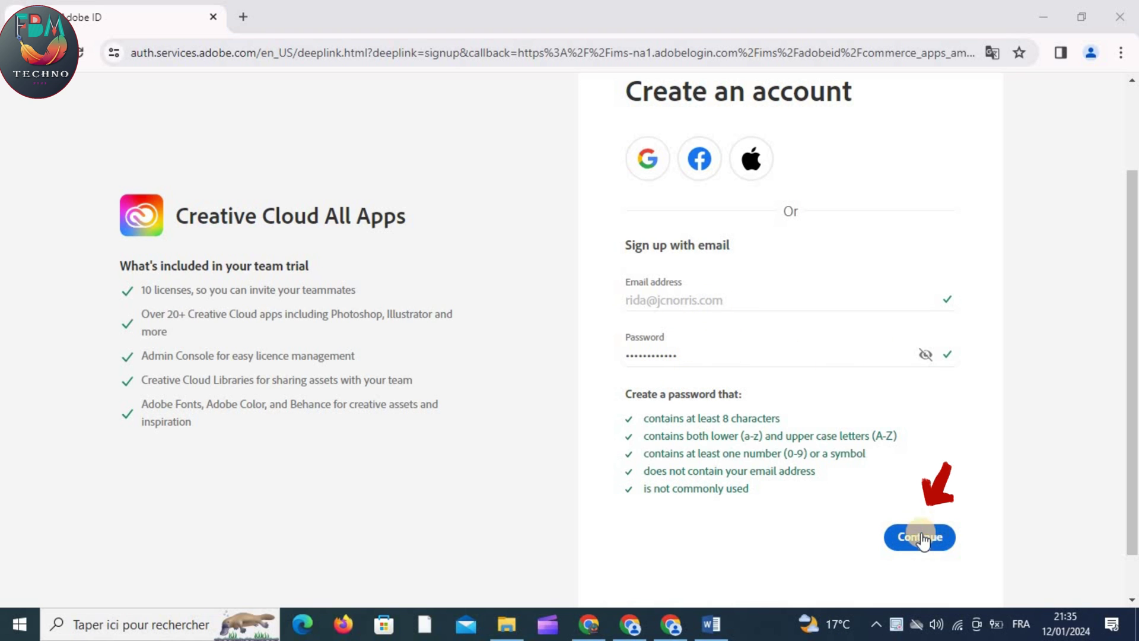
click(921, 537)
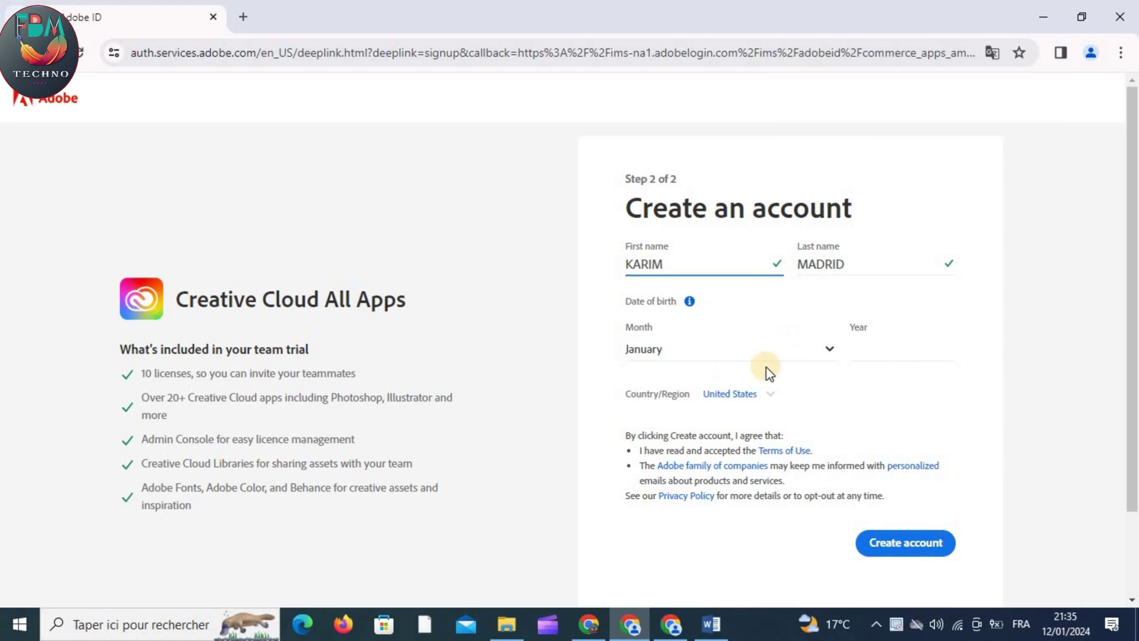
Fill in the birth year for the new Adobe account and create the account.
click(856, 350)
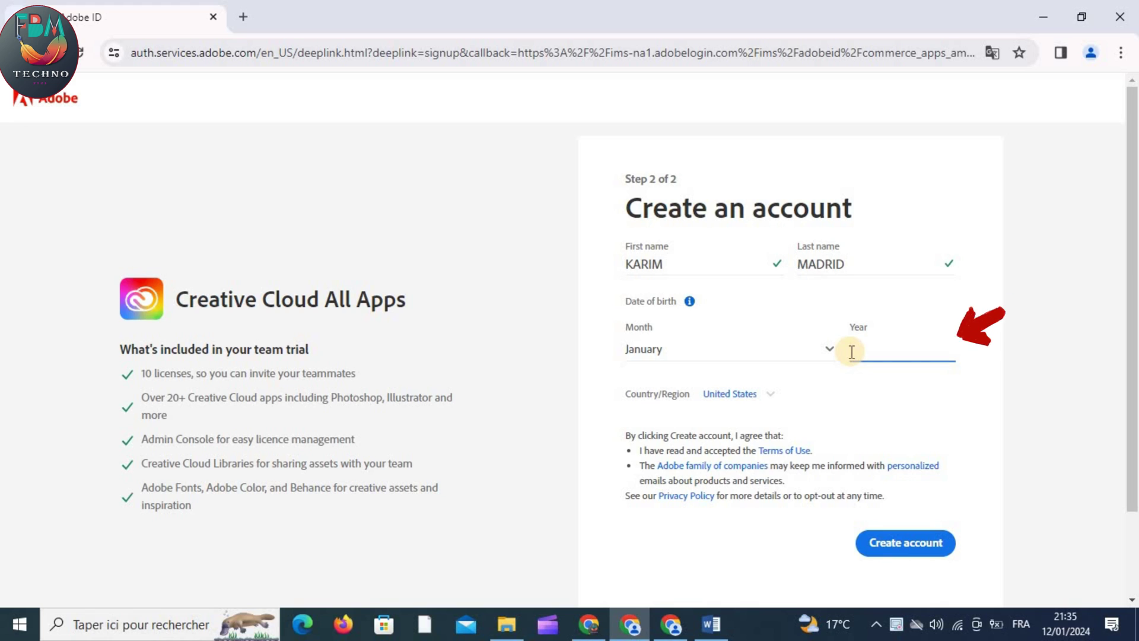
text(1990)
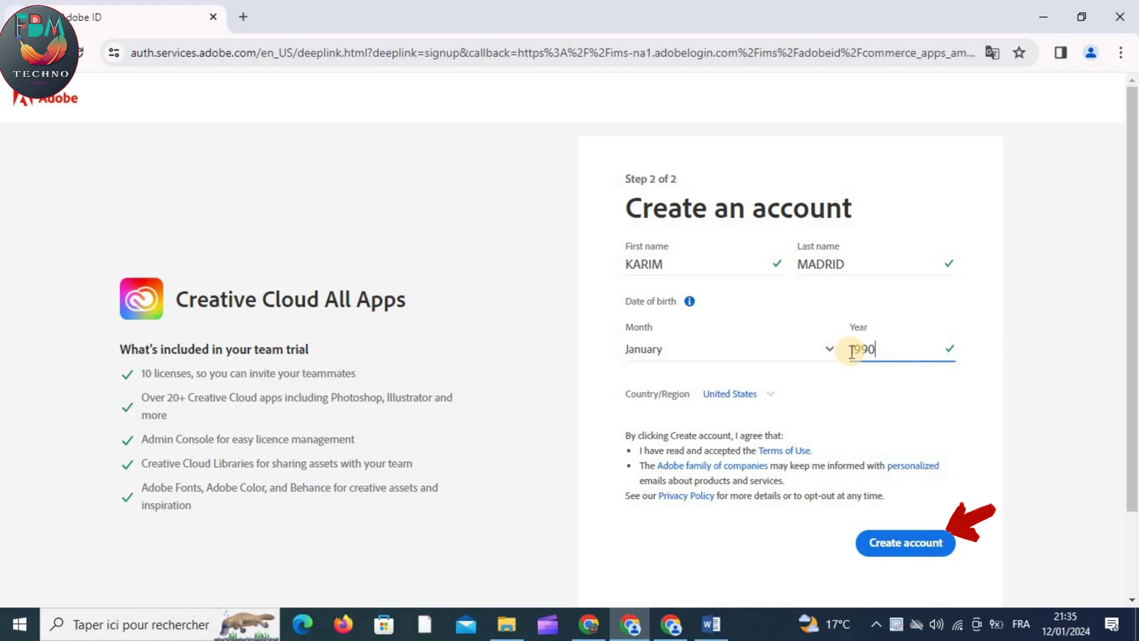
key(BackSpace)
text(3)
click(924, 549)
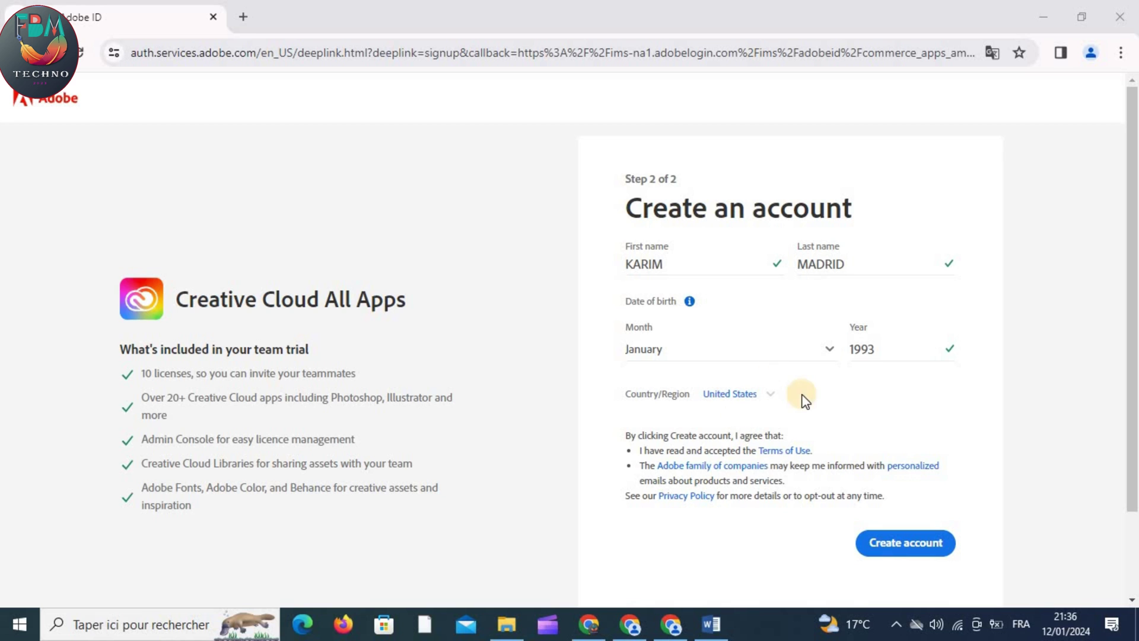
click(911, 546)
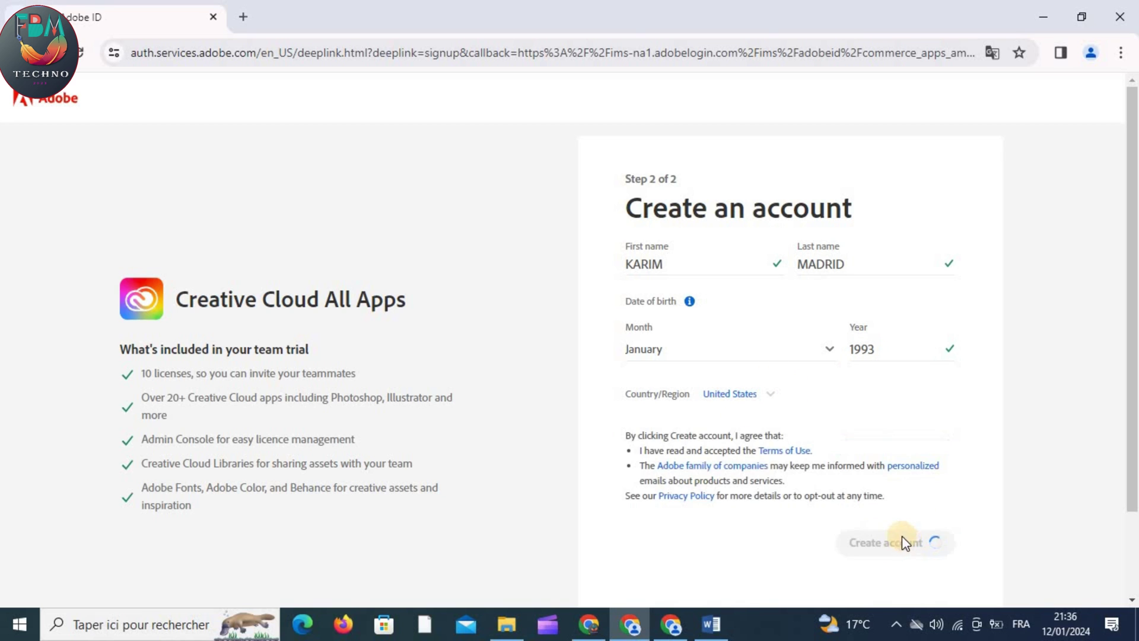
scroll(925, 492, down, 2)
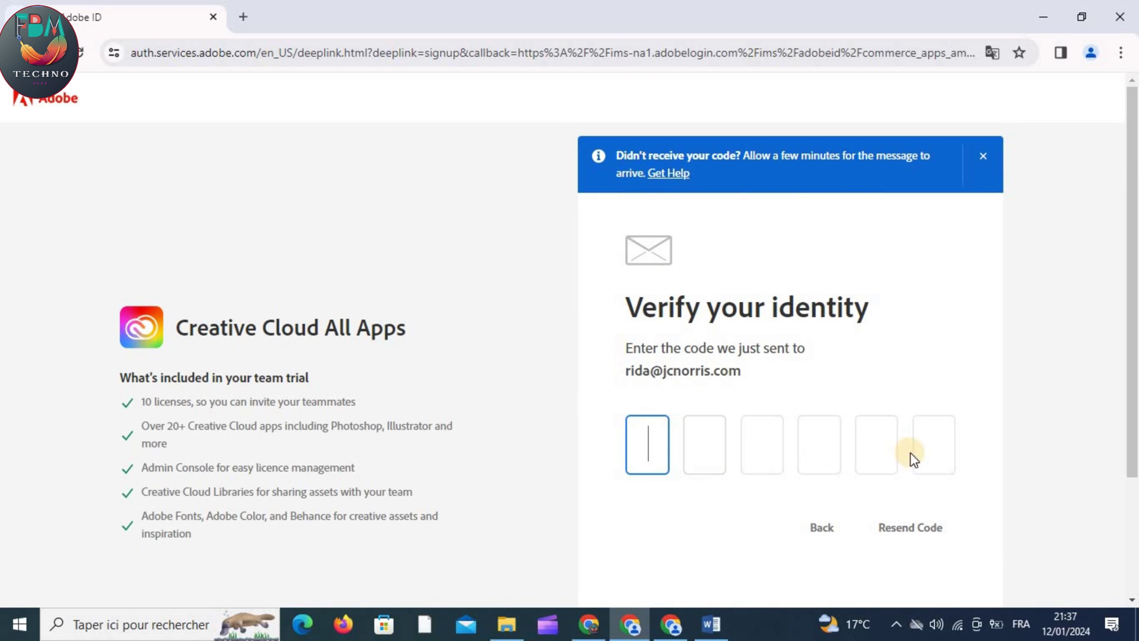
Switch to the mail.tm inbox and open Adobe's "Verification code" message.
click(675, 628)
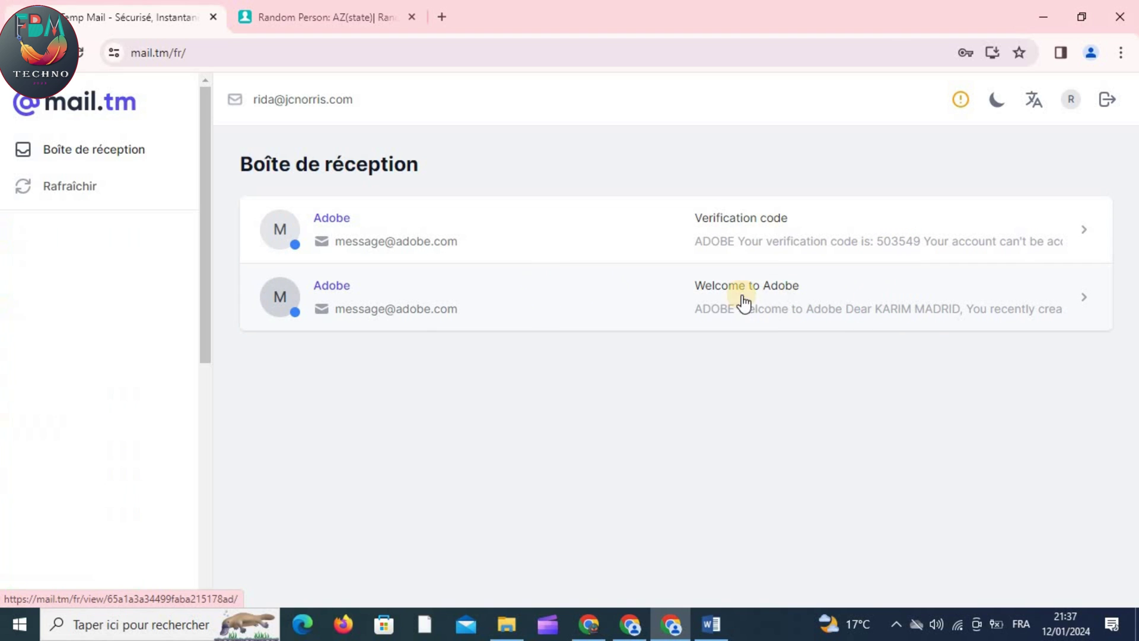
click(715, 223)
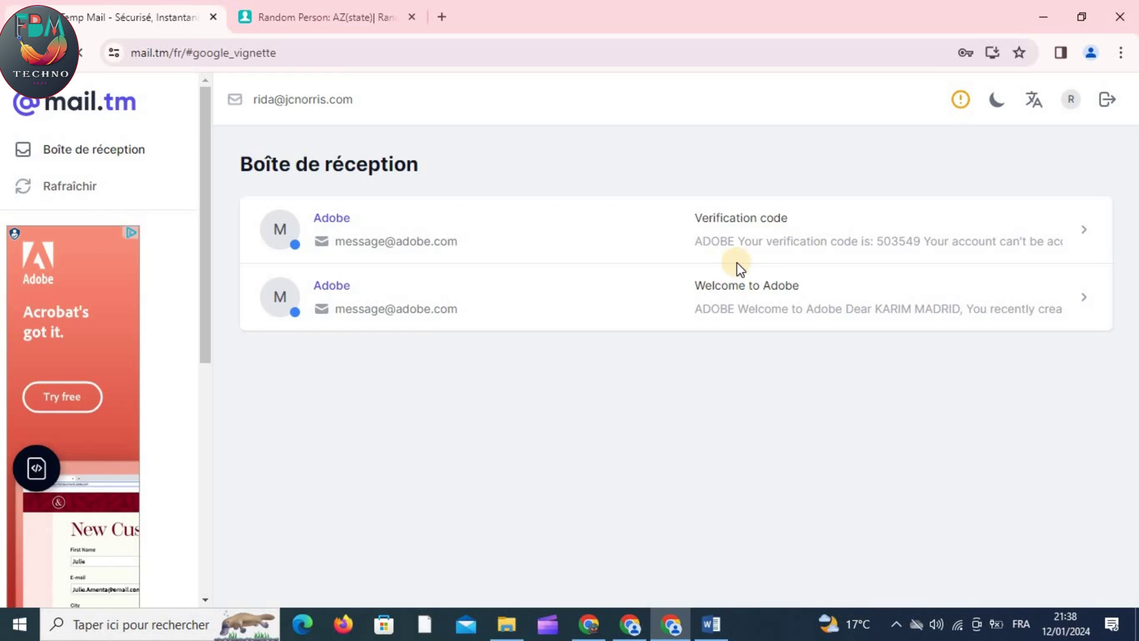
click(796, 251)
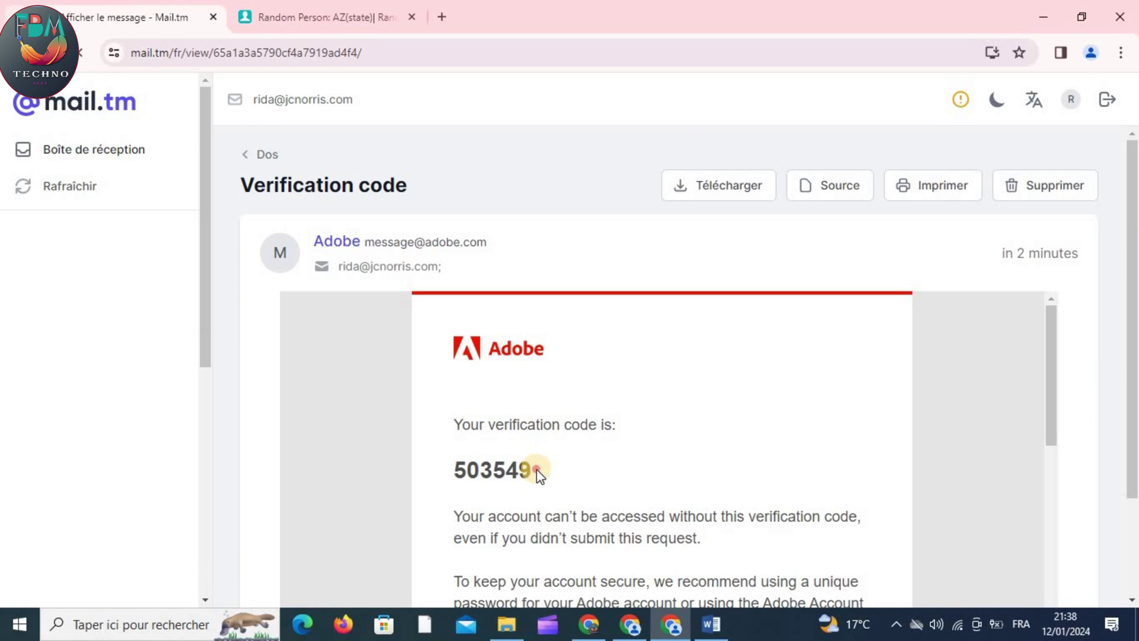
Copy the verification code from the message and paste it into Adobe's identity verification page.
drag(537, 471, 564, 465)
key(ctrl+c)
scroll(512, 319, down, 3)
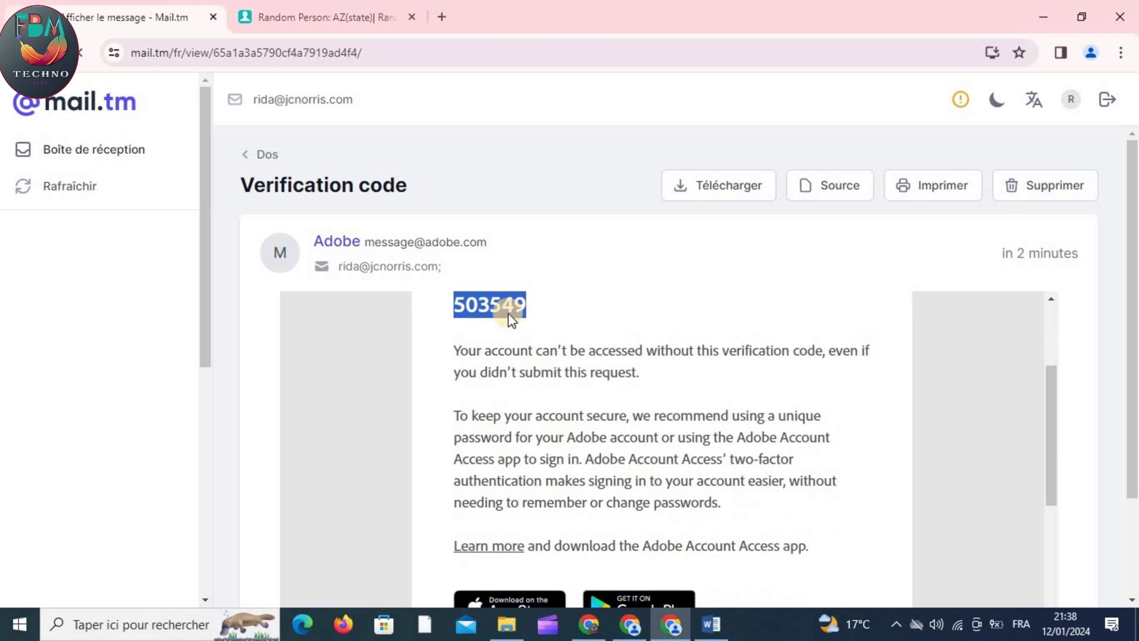
right_click(479, 309)
click(509, 326)
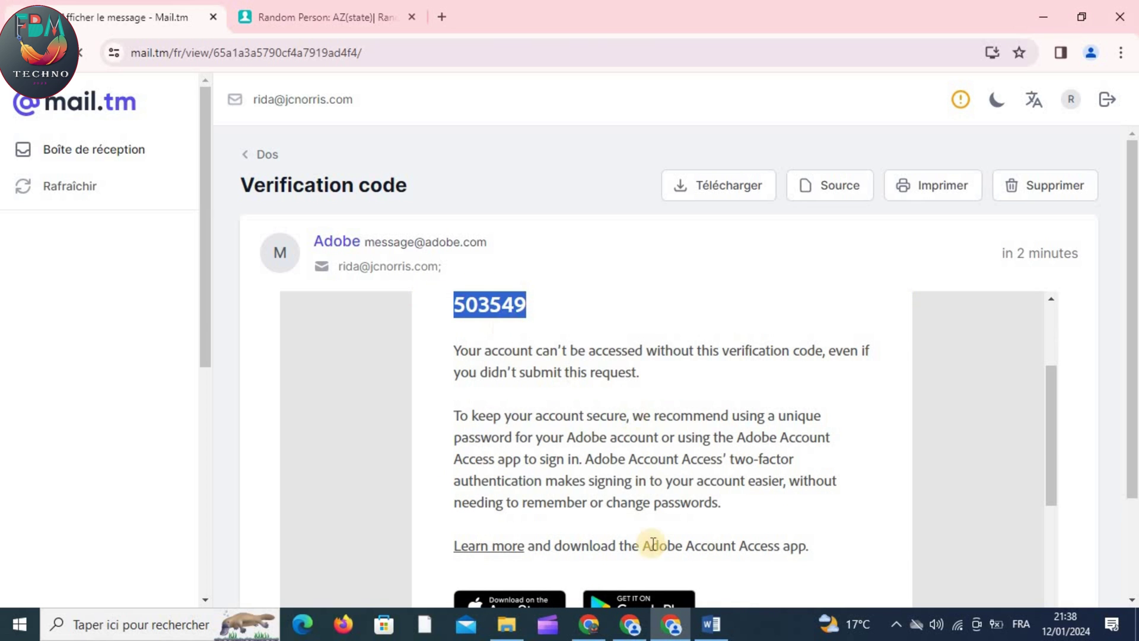
click(631, 624)
key(ctrl+v)
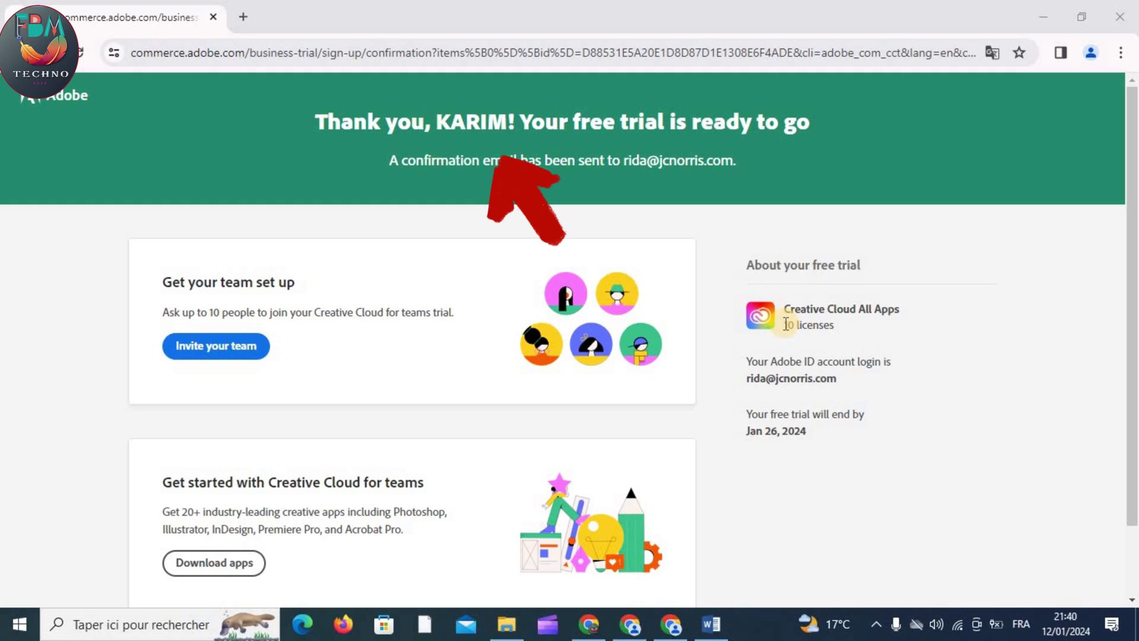
Highlight the free trial's end date on the confirmation page and request the Creative Cloud for teams app downloads.
scroll(798, 355, down, 2)
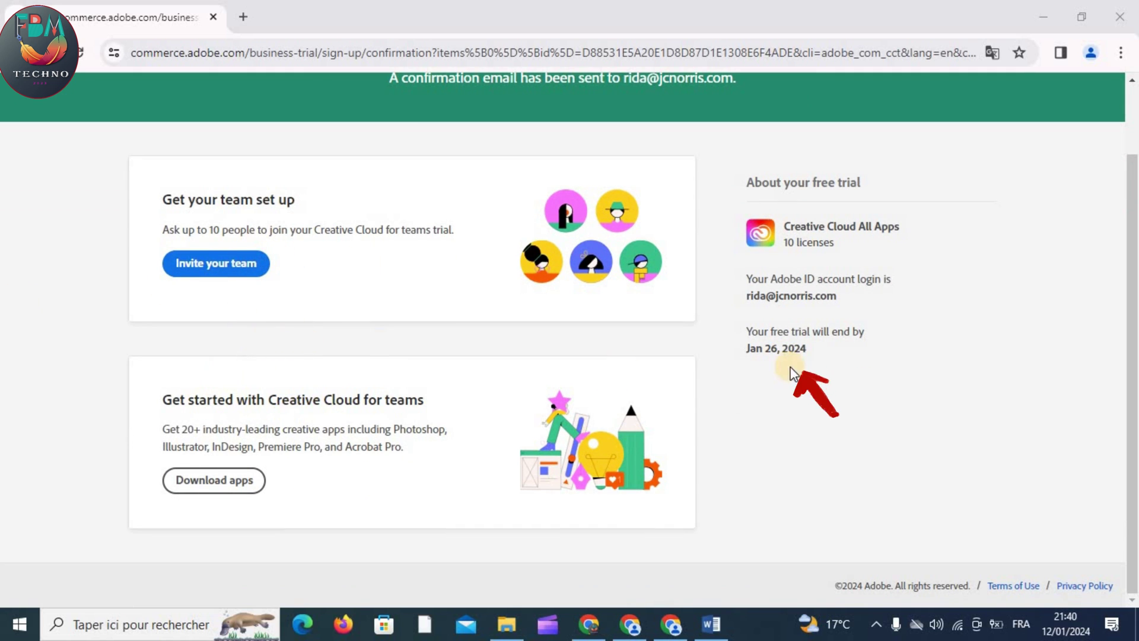
scroll(796, 373, up, 2)
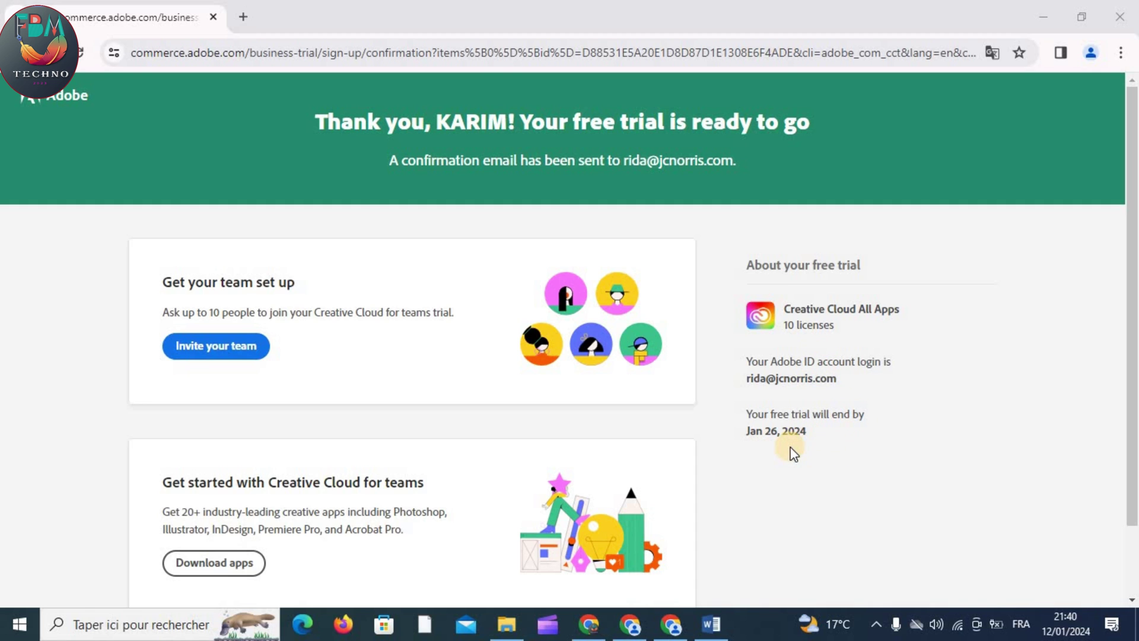
drag(816, 433, 747, 427)
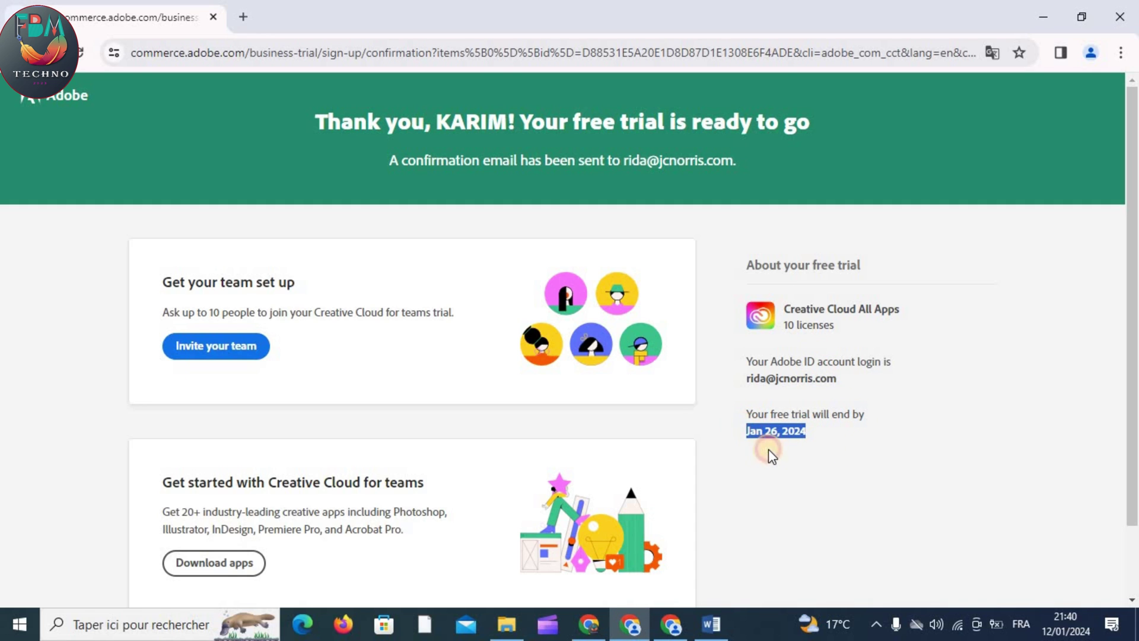
click(681, 494)
scroll(554, 432, down, 2)
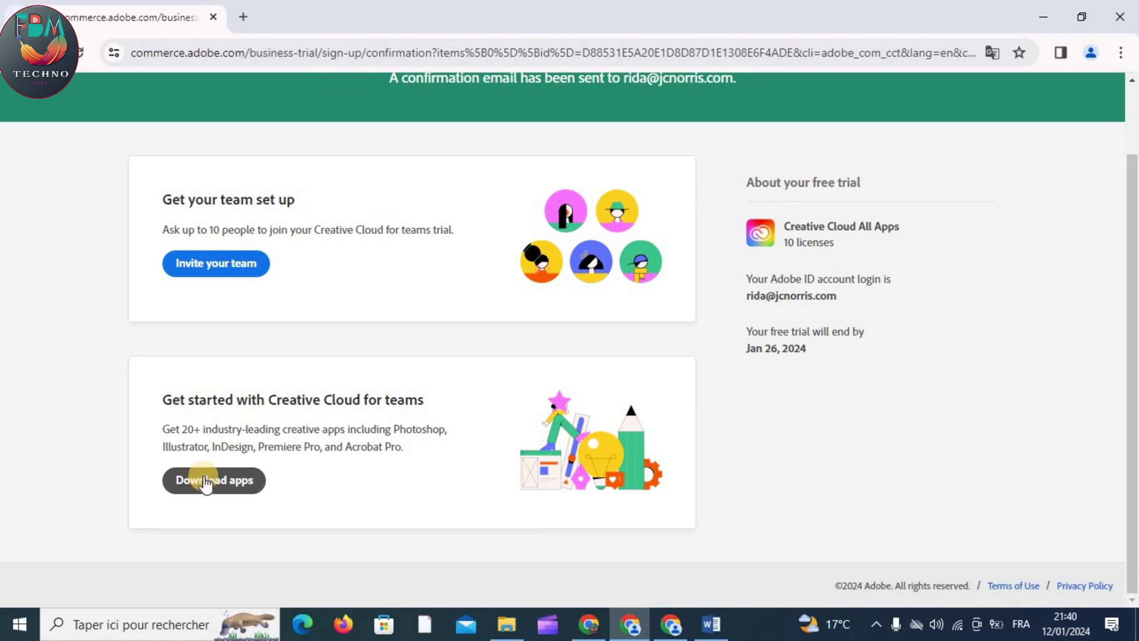
click(216, 480)
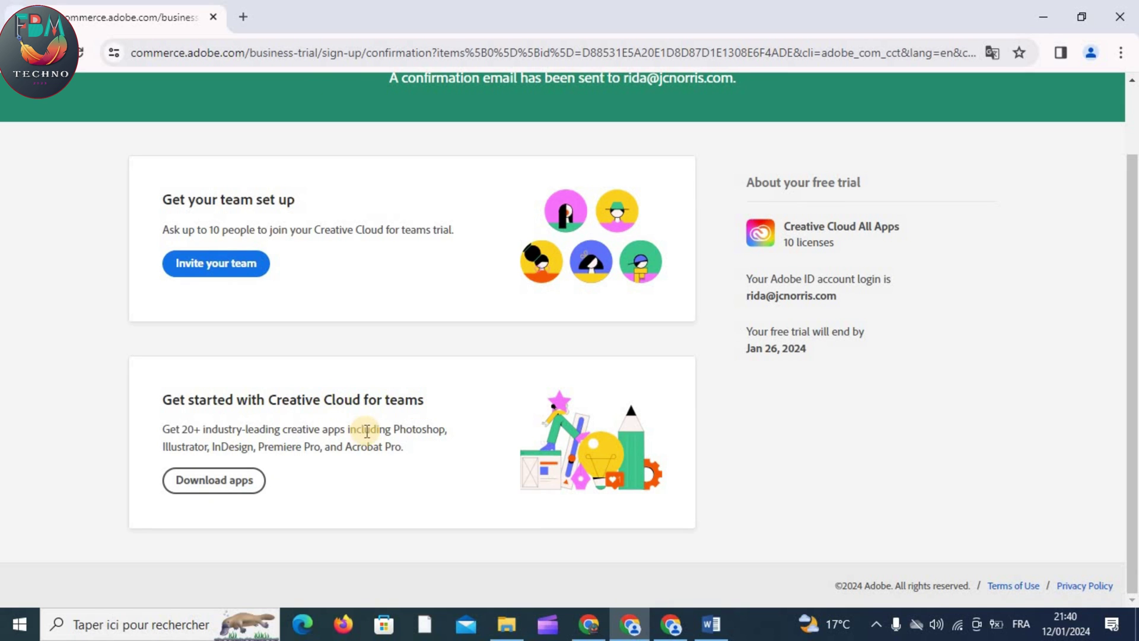